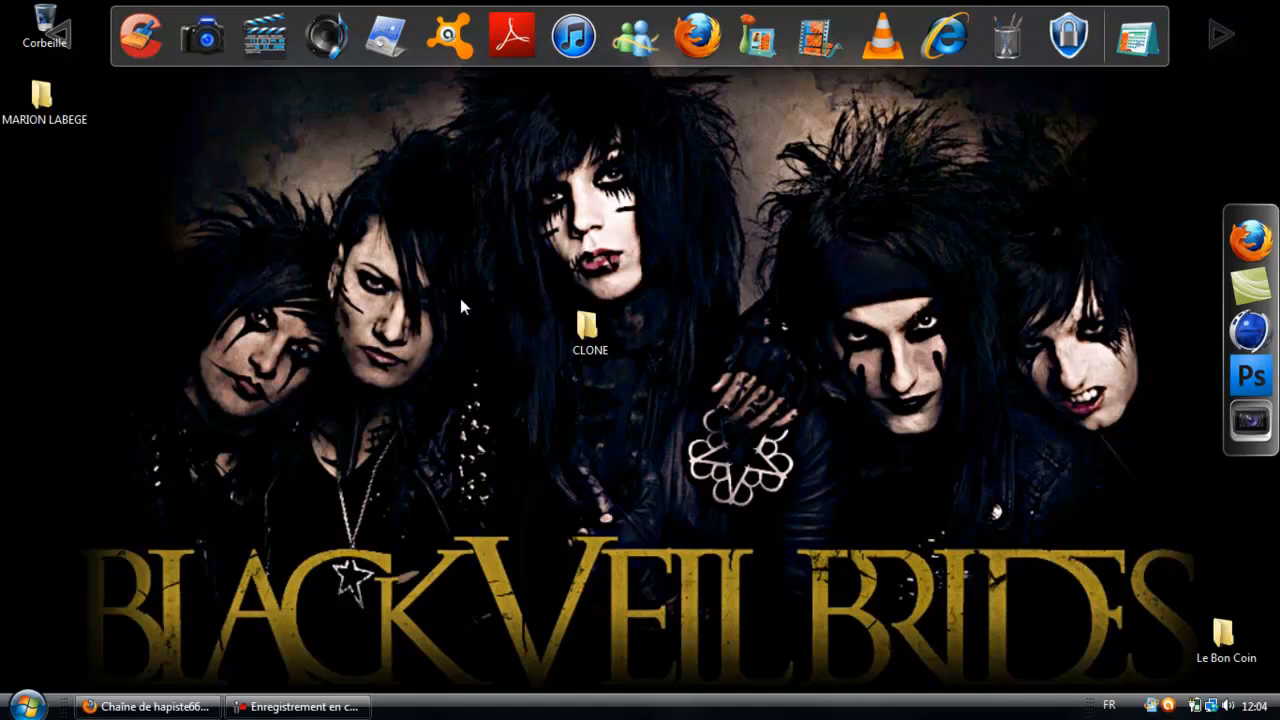
{"action": "left_click_drag", "start_coordinate": [546, 296], "coordinate": [684, 432]}
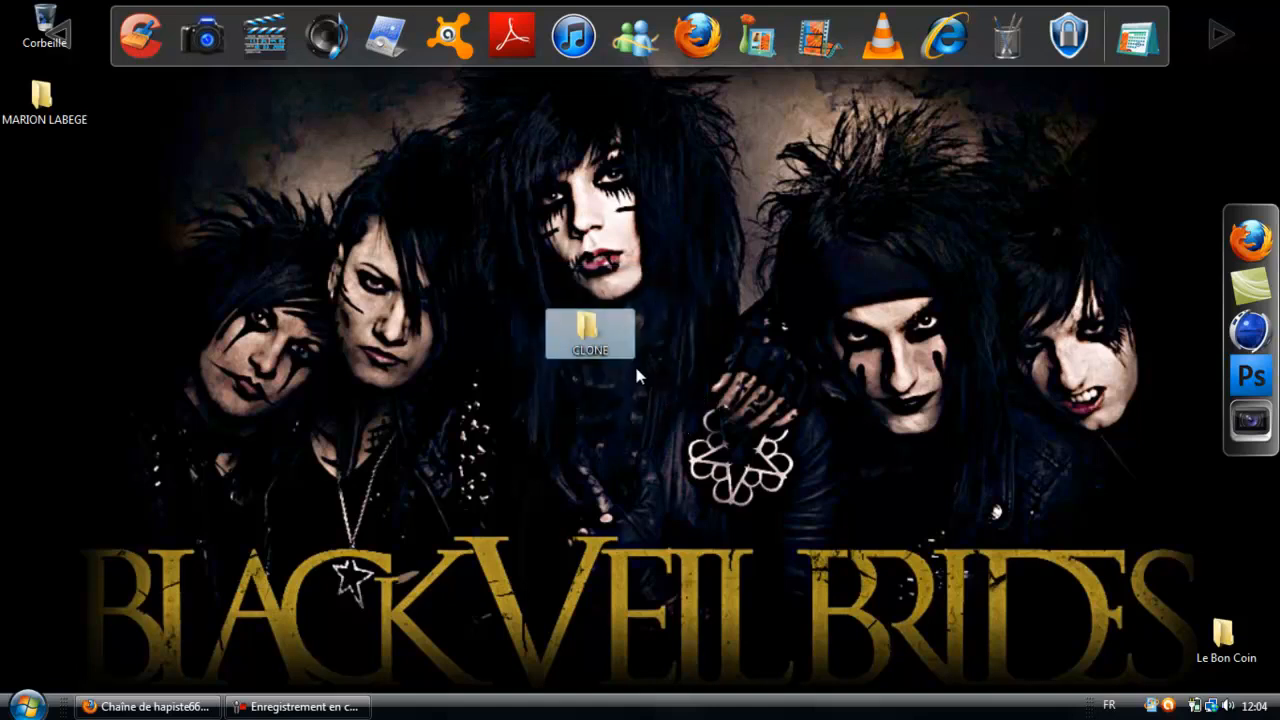
{"action": "left_click_drag", "start_coordinate": [631, 362], "coordinate": [599, 357]}
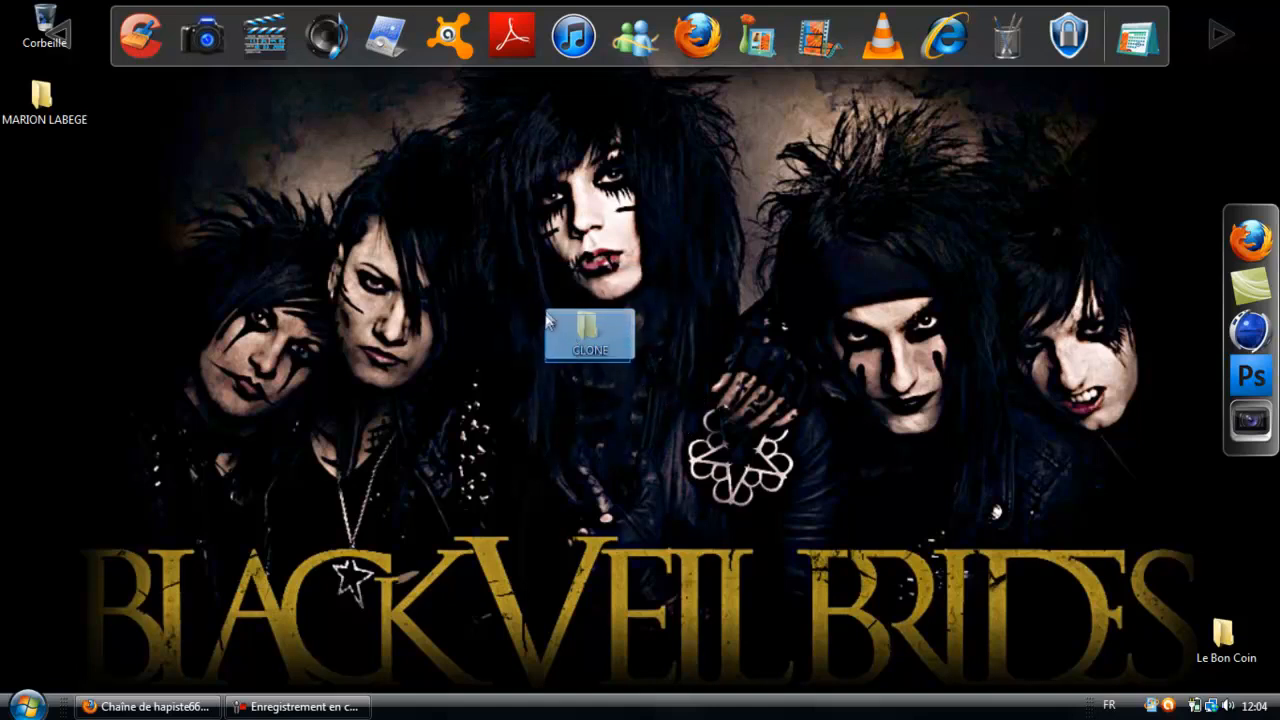
{"action": "left_click_drag", "start_coordinate": [546, 313], "coordinate": [636, 360]}
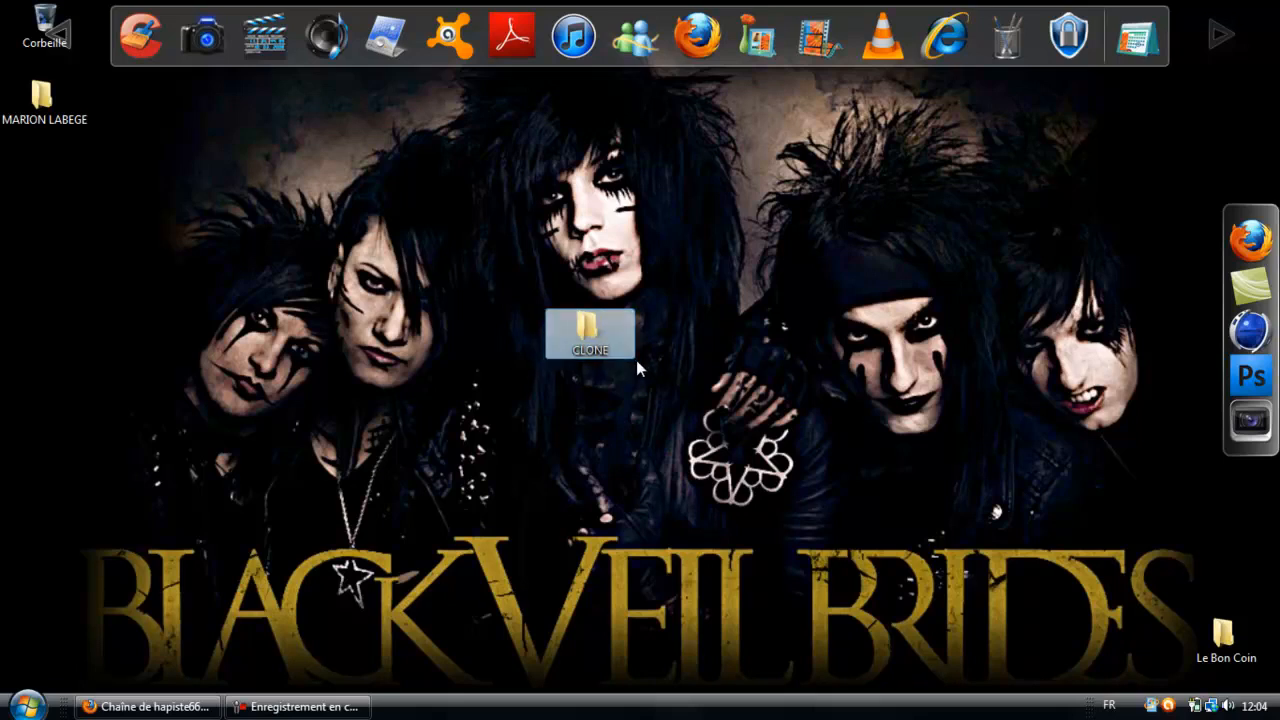
{"action": "left_click", "coordinate": [536, 310]}
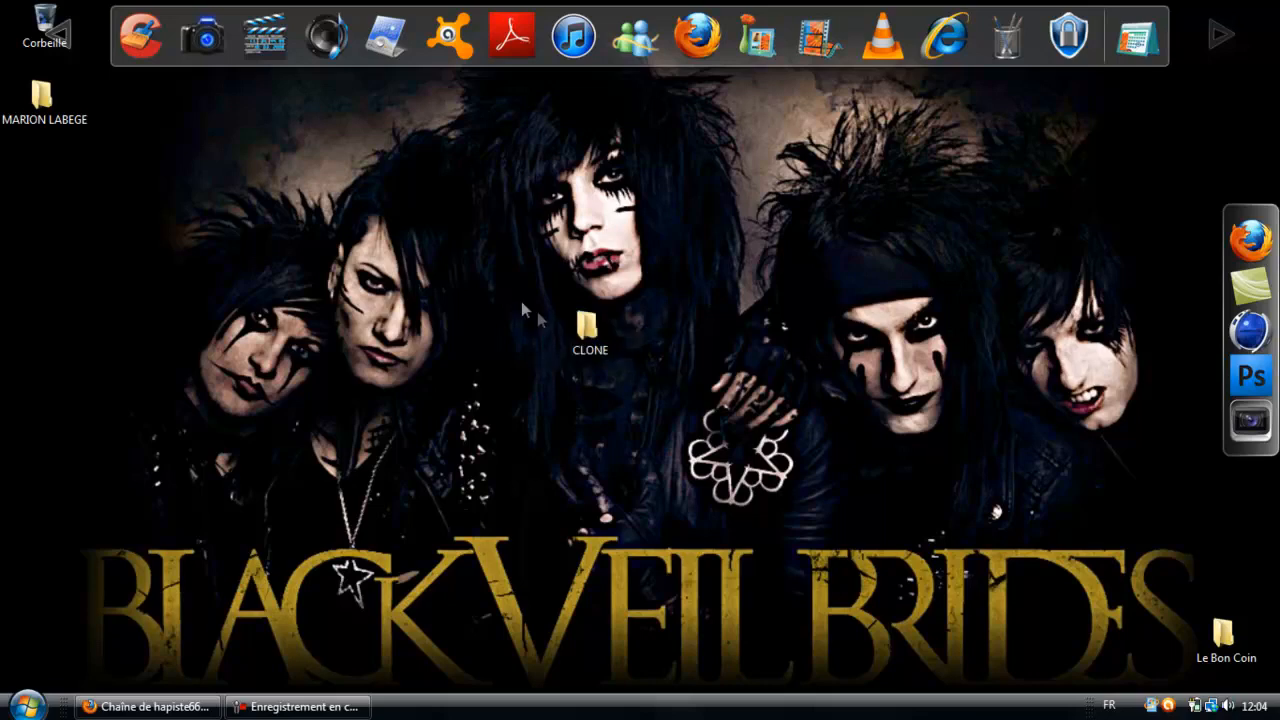
Open the CLONE folder on the desktop to look at its contents, and minimize its window.
{"action": "double_click", "coordinate": [587, 331]}
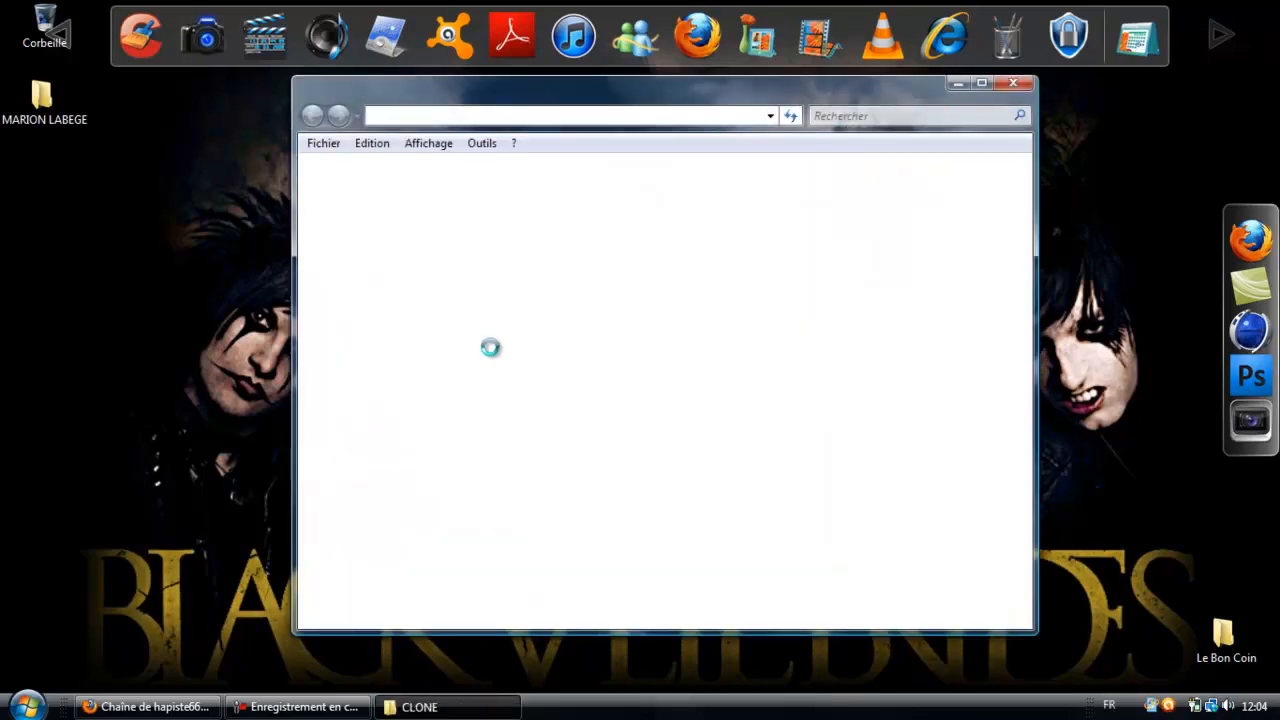
{"action": "mouse_move", "coordinate": [502, 347]}
{"action": "left_mouse_down"}
{"action": "mouse_move", "coordinate": [760, 366]}
{"action": "mouse_move", "coordinate": [949, 211]}
{"action": "mouse_move", "coordinate": [832, 340]}
{"action": "left_mouse_up"}
{"action": "mouse_move", "coordinate": [606, 280]}
{"action": "left_mouse_down"}
{"action": "mouse_move", "coordinate": [503, 226]}
{"action": "mouse_move", "coordinate": [534, 366]}
{"action": "left_mouse_up"}
{"action": "mouse_move", "coordinate": [494, 305]}
{"action": "left_mouse_down"}
{"action": "mouse_move", "coordinate": [704, 269]}
{"action": "mouse_move", "coordinate": [886, 206]}
{"action": "mouse_move", "coordinate": [891, 220]}
{"action": "mouse_move", "coordinate": [887, 207]}
{"action": "left_mouse_up"}
{"action": "left_click_drag", "start_coordinate": [887, 207], "coordinate": [692, 372]}
{"action": "left_click", "coordinate": [480, 285]}
{"action": "left_click", "coordinate": [420, 707]}
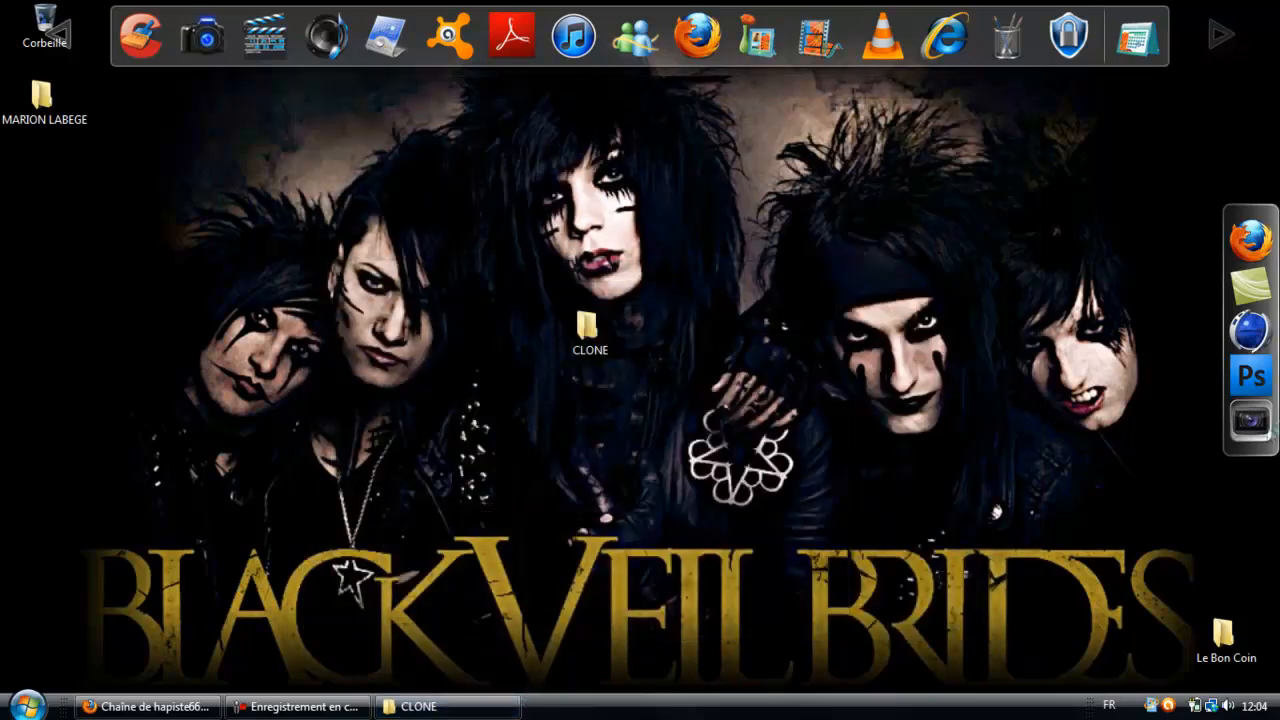
Launch Sony Vegas Pro 10.0 from the desktop.
{"action": "left_click", "coordinate": [1249, 376]}
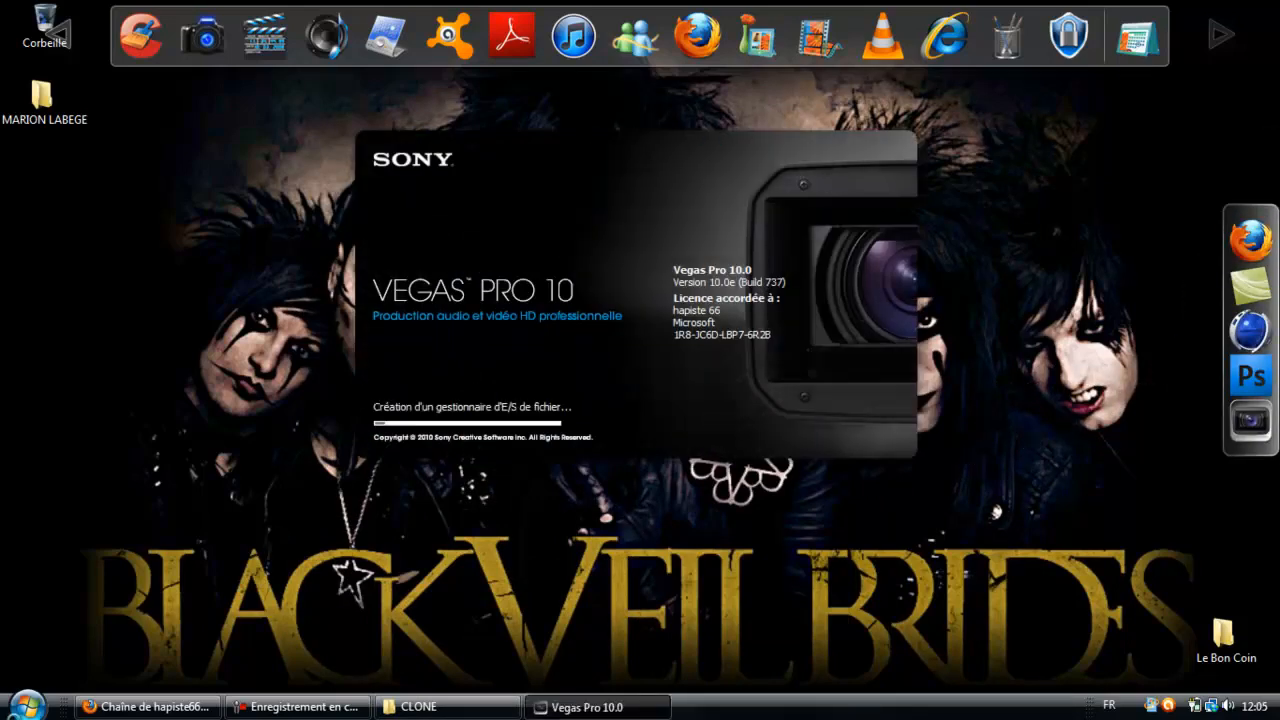
{"action": "left_click", "coordinate": [27, 706]}
{"action": "left_click", "coordinate": [950, 604]}
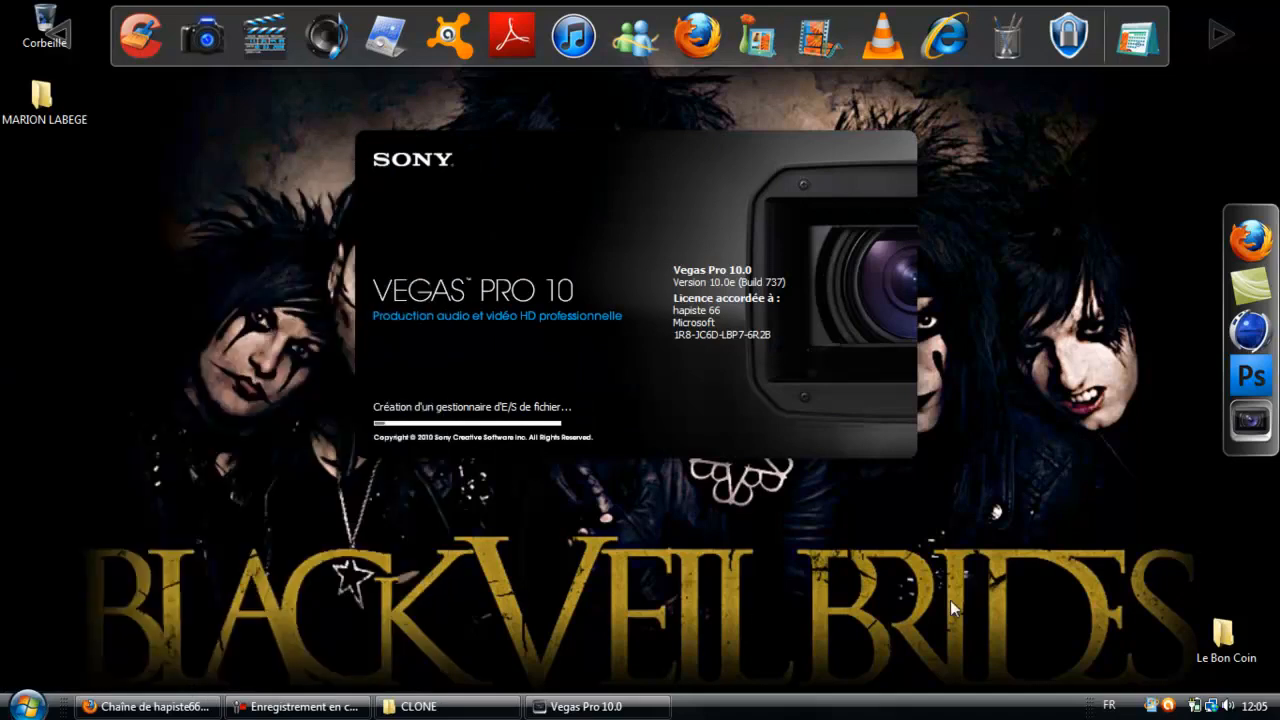
{"action": "mouse_move", "coordinate": [460, 714]}
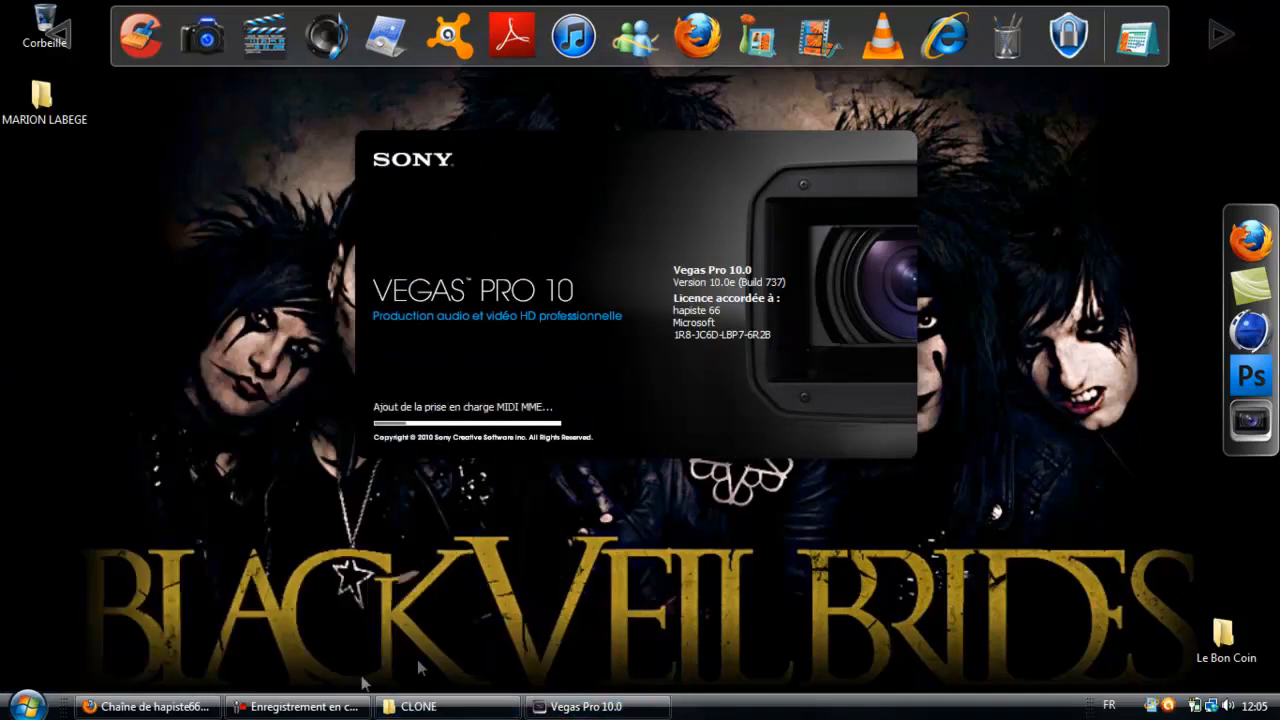
{"action": "left_click", "coordinate": [343, 708]}
{"action": "left_click", "coordinate": [1183, 626]}
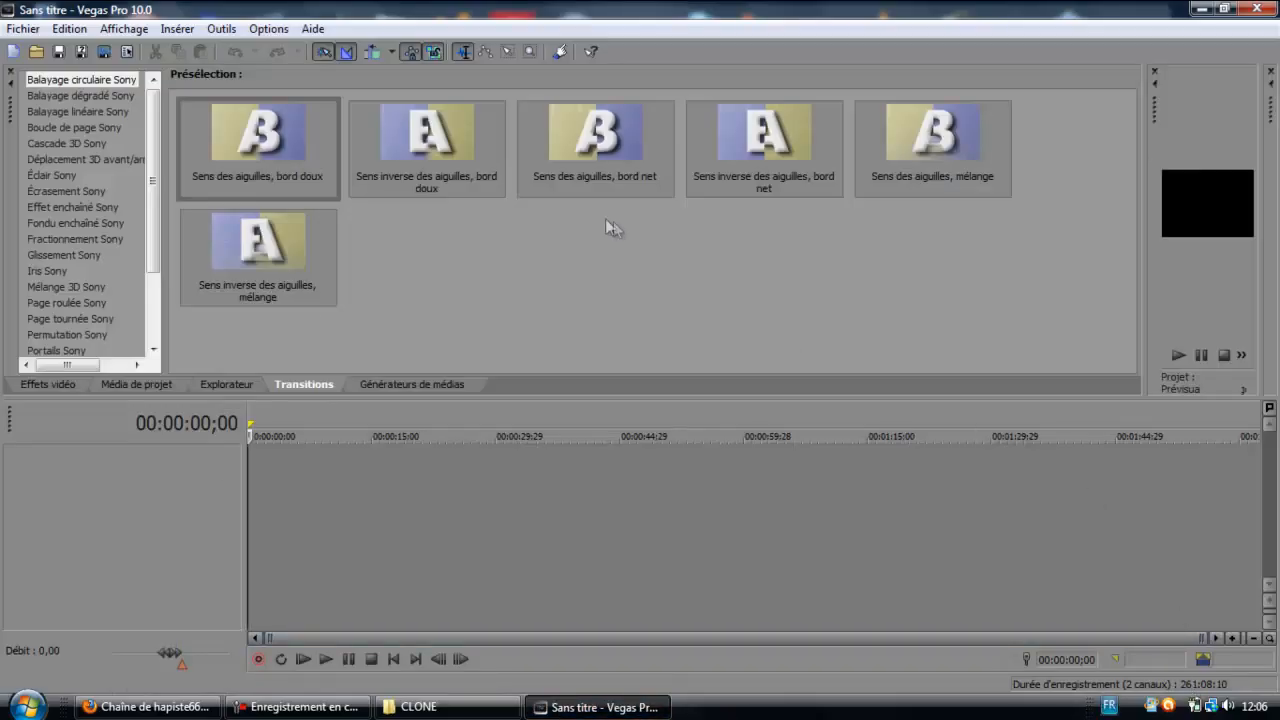
{"action": "left_click", "coordinate": [35, 52]}
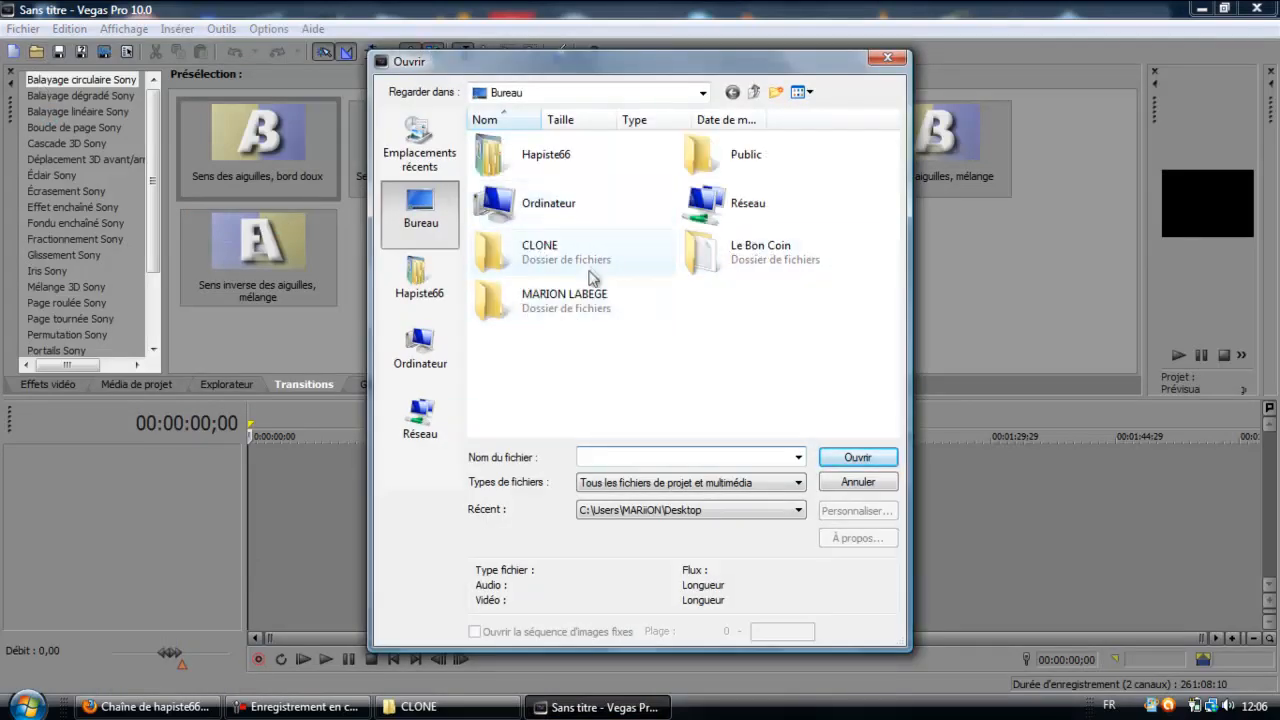
{"action": "double_click", "coordinate": [590, 258]}
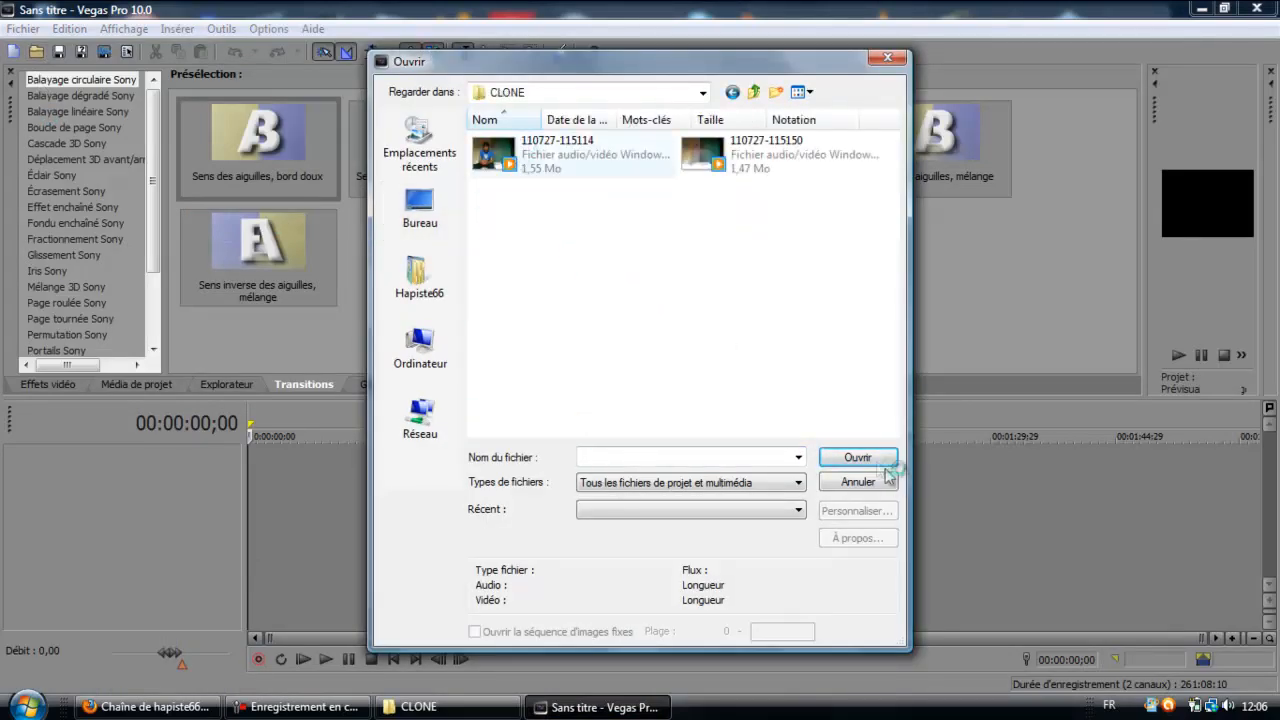
{"action": "left_click", "coordinate": [858, 458]}
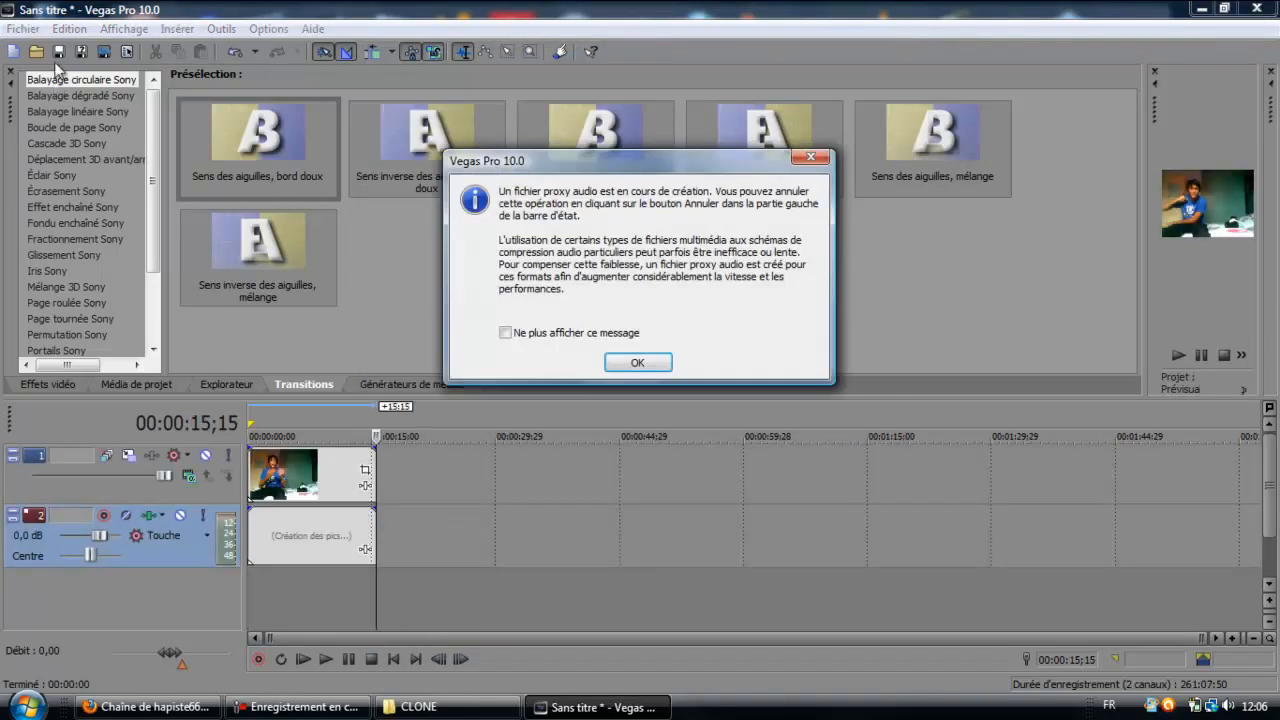
{"action": "left_click", "coordinate": [639, 363]}
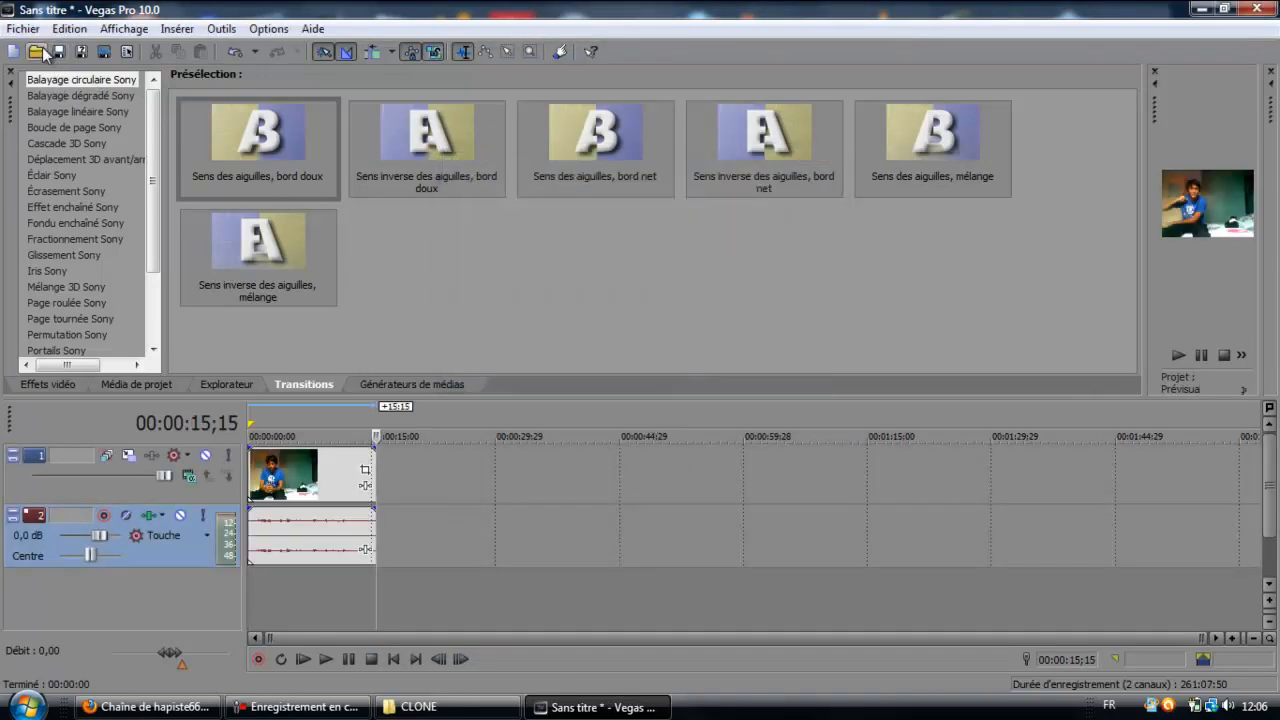
{"action": "left_click", "coordinate": [44, 53]}
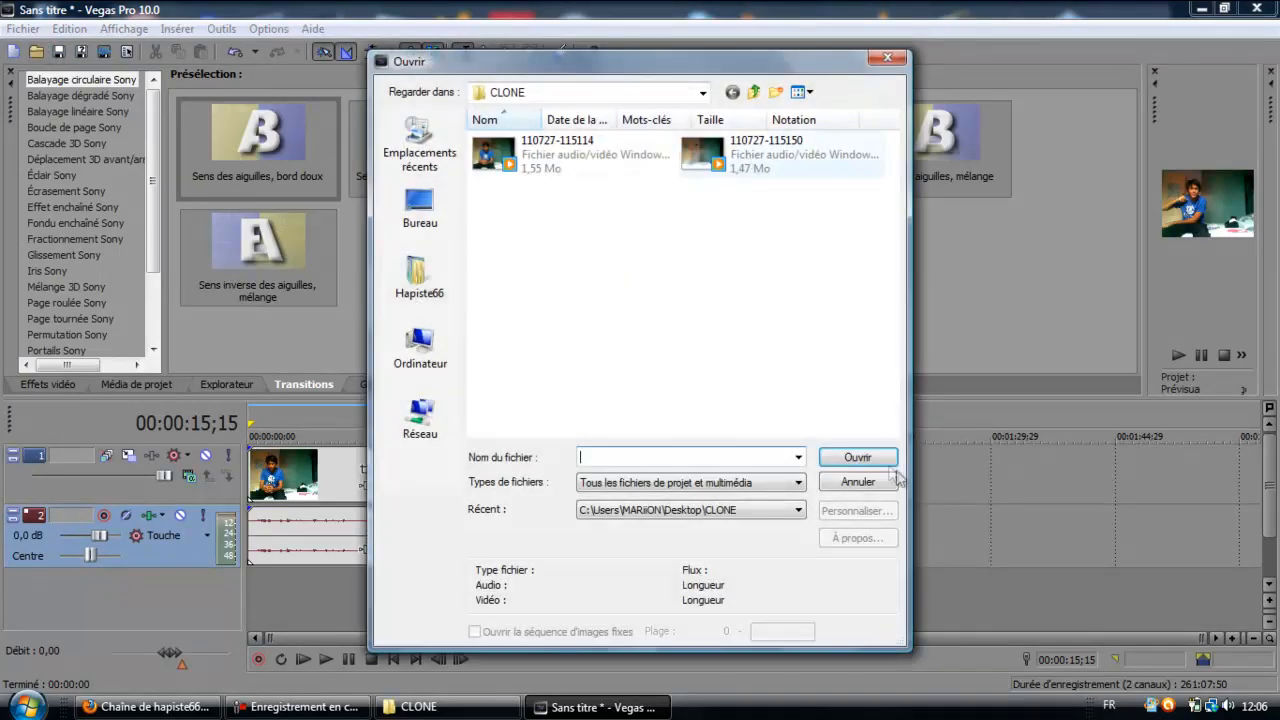
{"action": "left_click", "coordinate": [866, 480]}
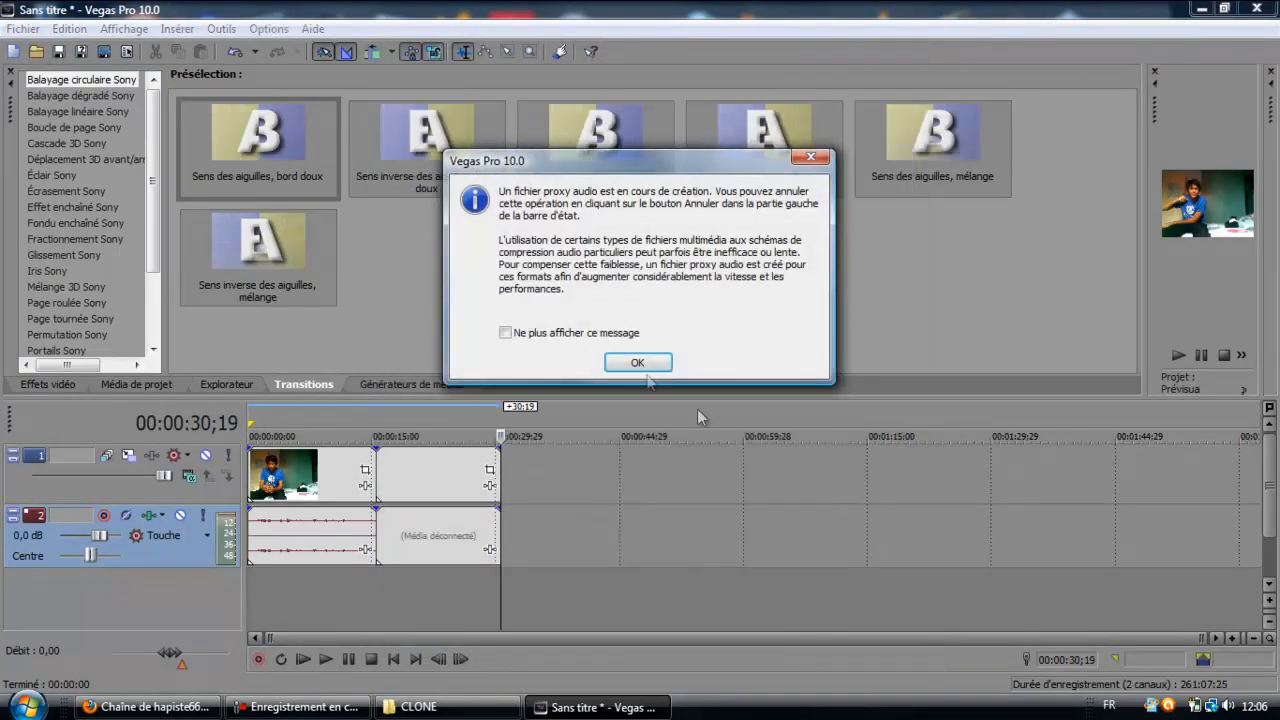
{"action": "left_click", "coordinate": [639, 363]}
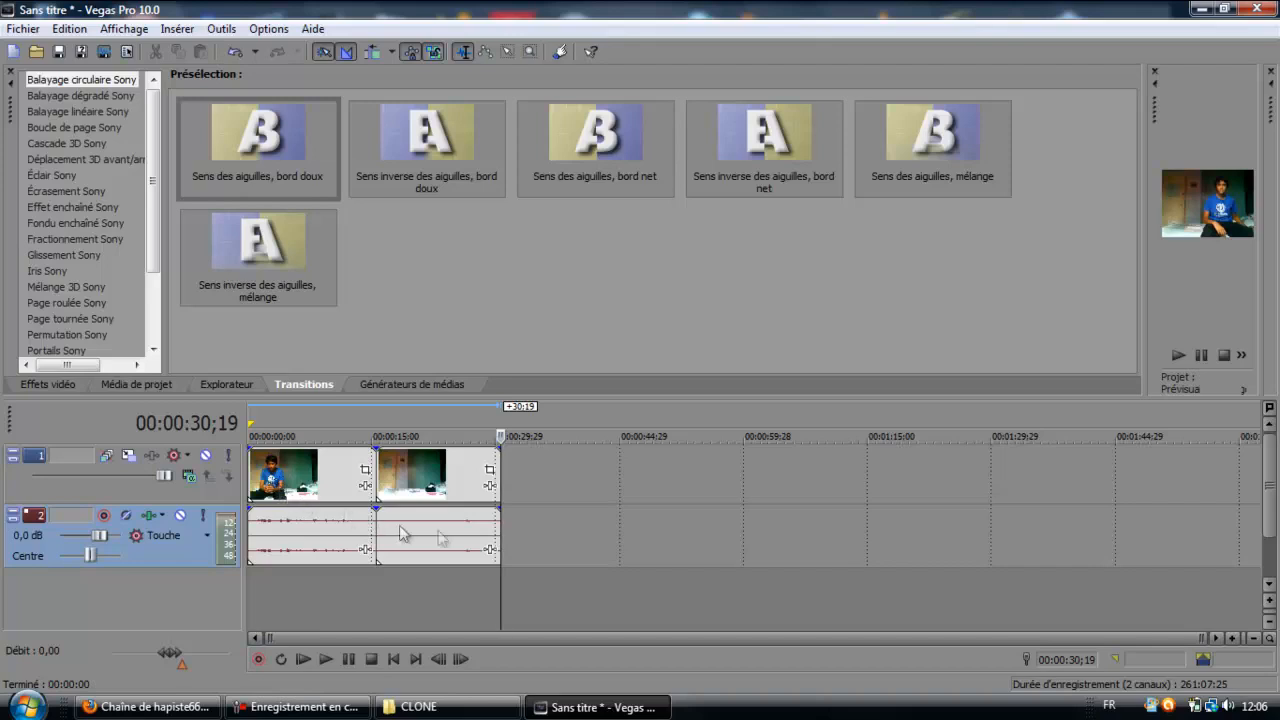
Delete the second clip's audio and insert a new empty video track.
{"action": "left_click", "coordinate": [458, 530]}
{"action": "key", "text": "Delete"}
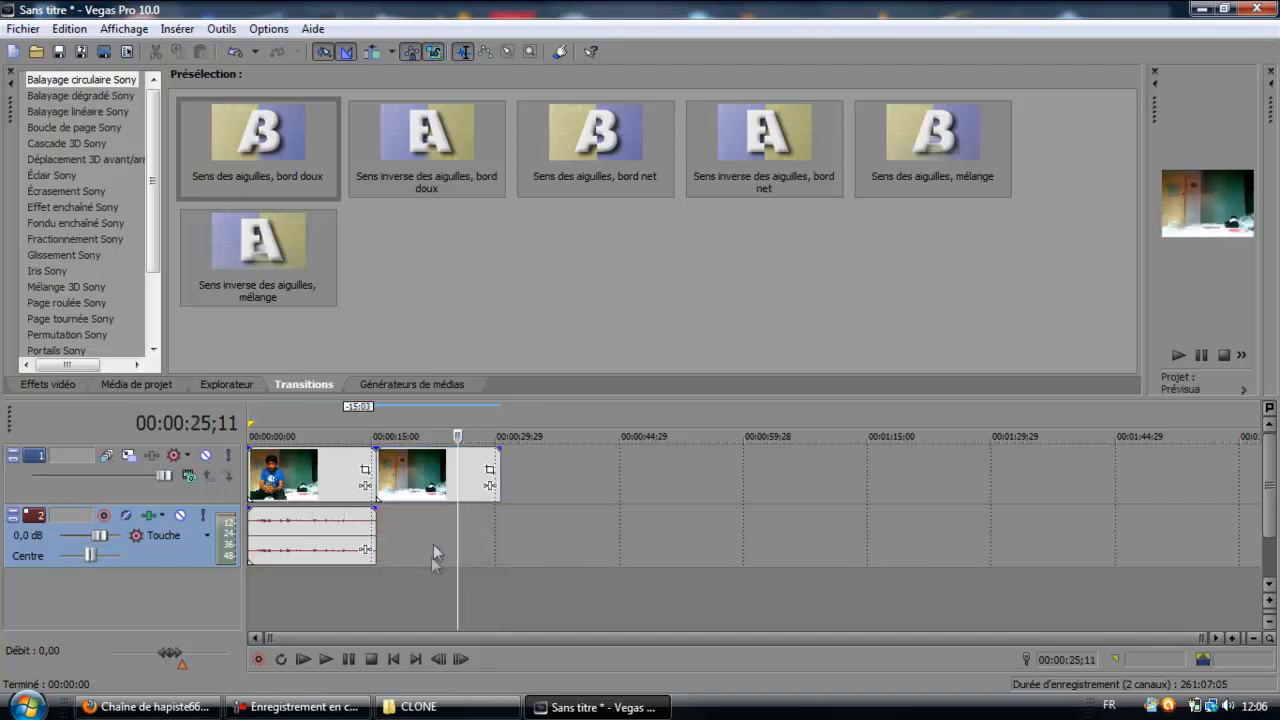
{"action": "left_click", "coordinate": [403, 597]}
{"action": "right_click", "coordinate": [468, 593]}
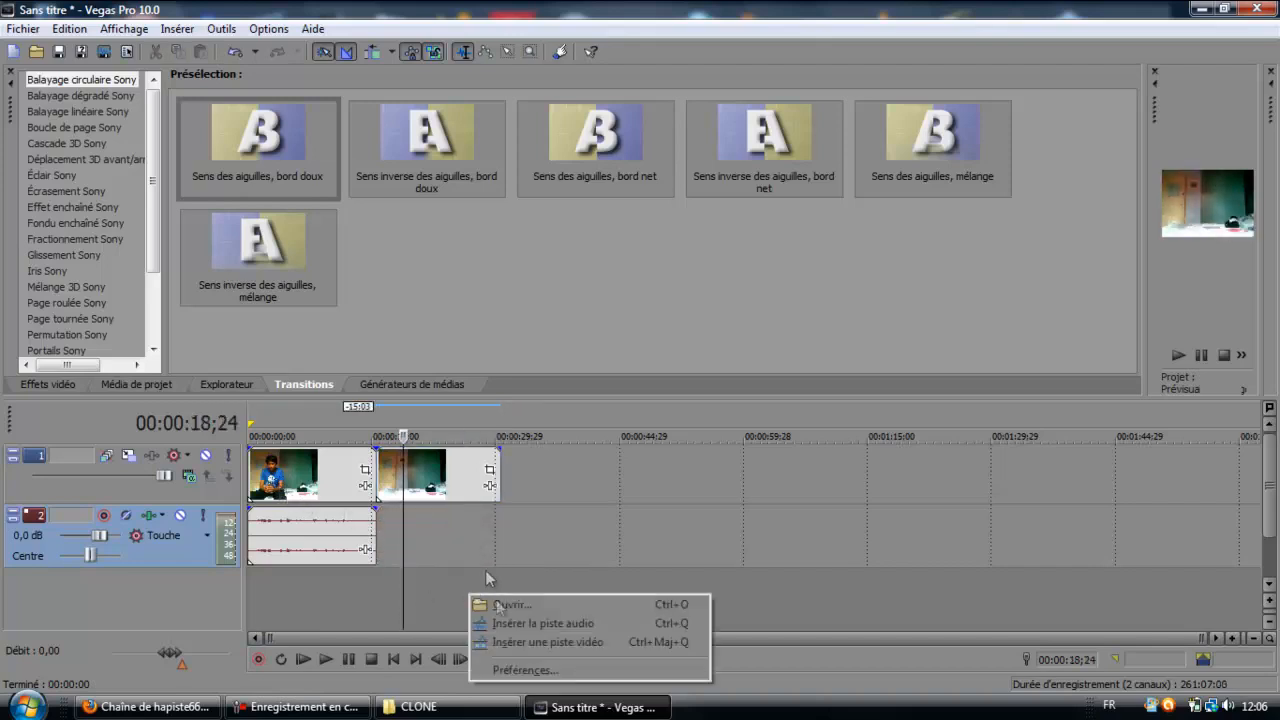
{"action": "left_click", "coordinate": [510, 641]}
Move the first clip's video up to the new track and the second clip to the timeline start directly beneath it.
{"action": "left_click", "coordinate": [293, 512]}
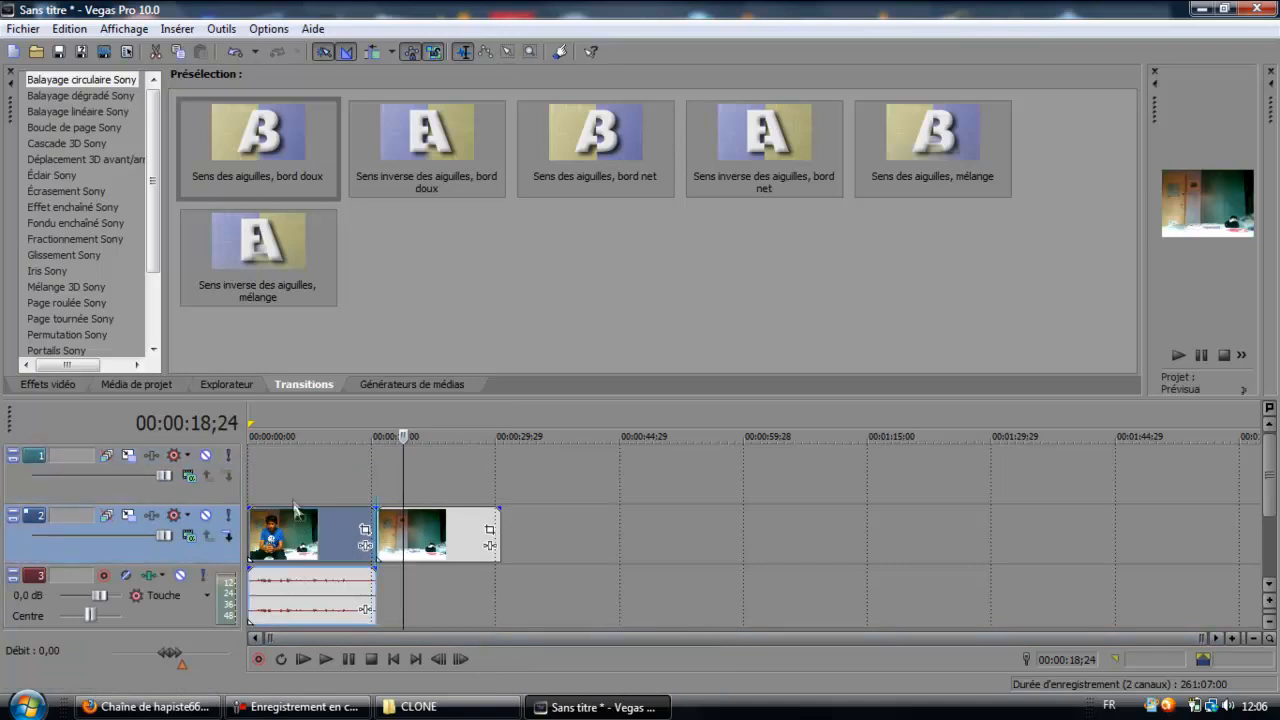
{"action": "left_click_drag", "start_coordinate": [293, 477], "coordinate": [280, 476]}
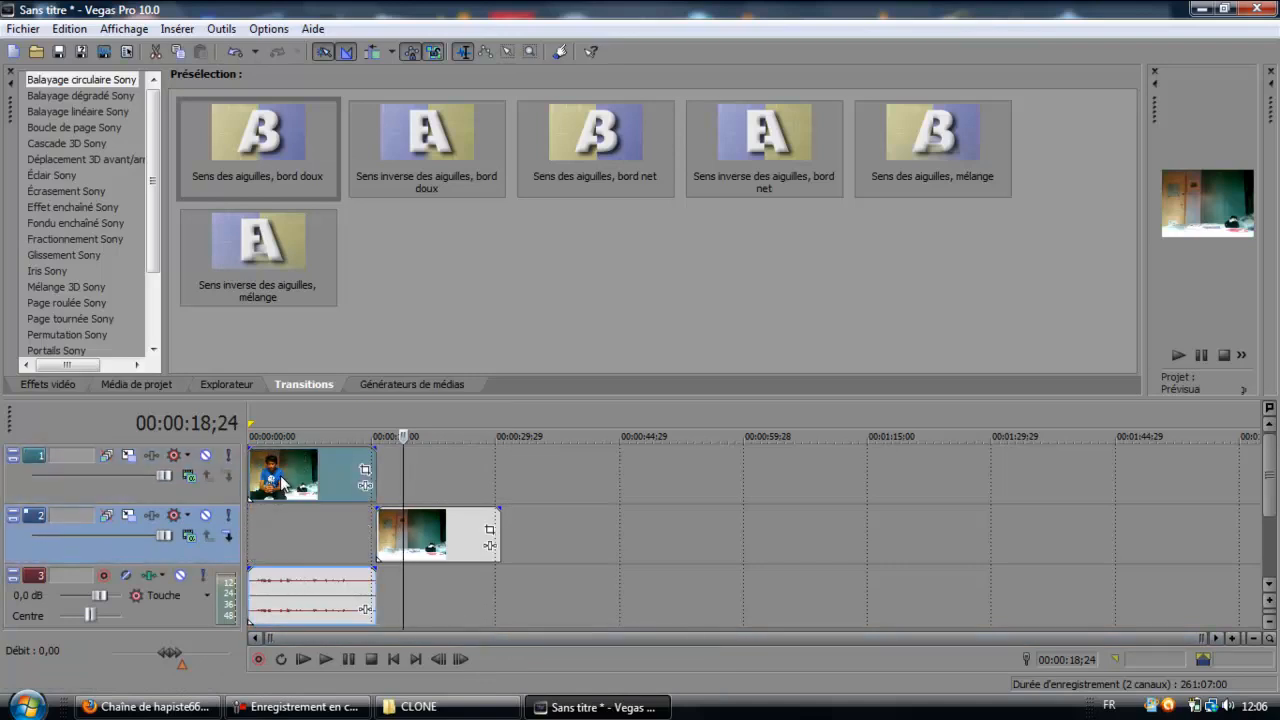
{"action": "left_click_drag", "start_coordinate": [445, 540], "coordinate": [245, 530]}
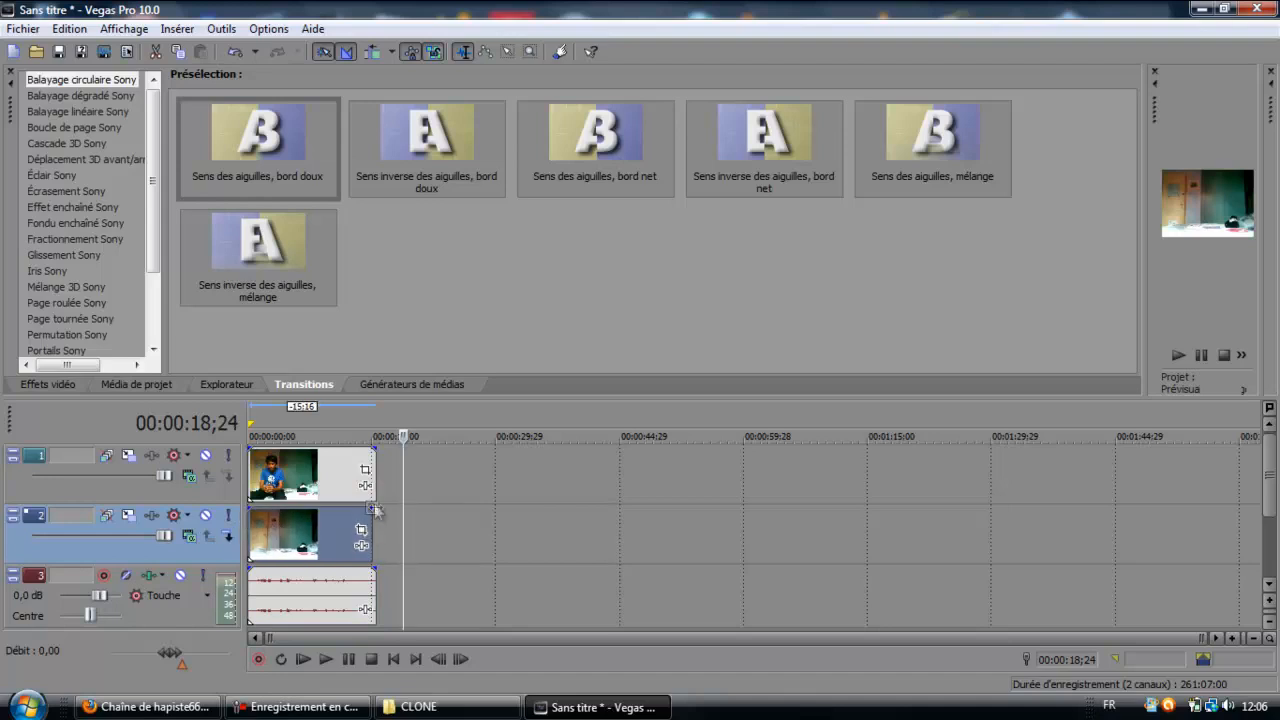
Trim the end of the first clip's video and audio to match the end of the second clip.
{"action": "left_click_drag", "start_coordinate": [370, 488], "coordinate": [366, 487]}
{"action": "left_click", "coordinate": [368, 590]}
{"action": "left_click", "coordinate": [386, 581]}
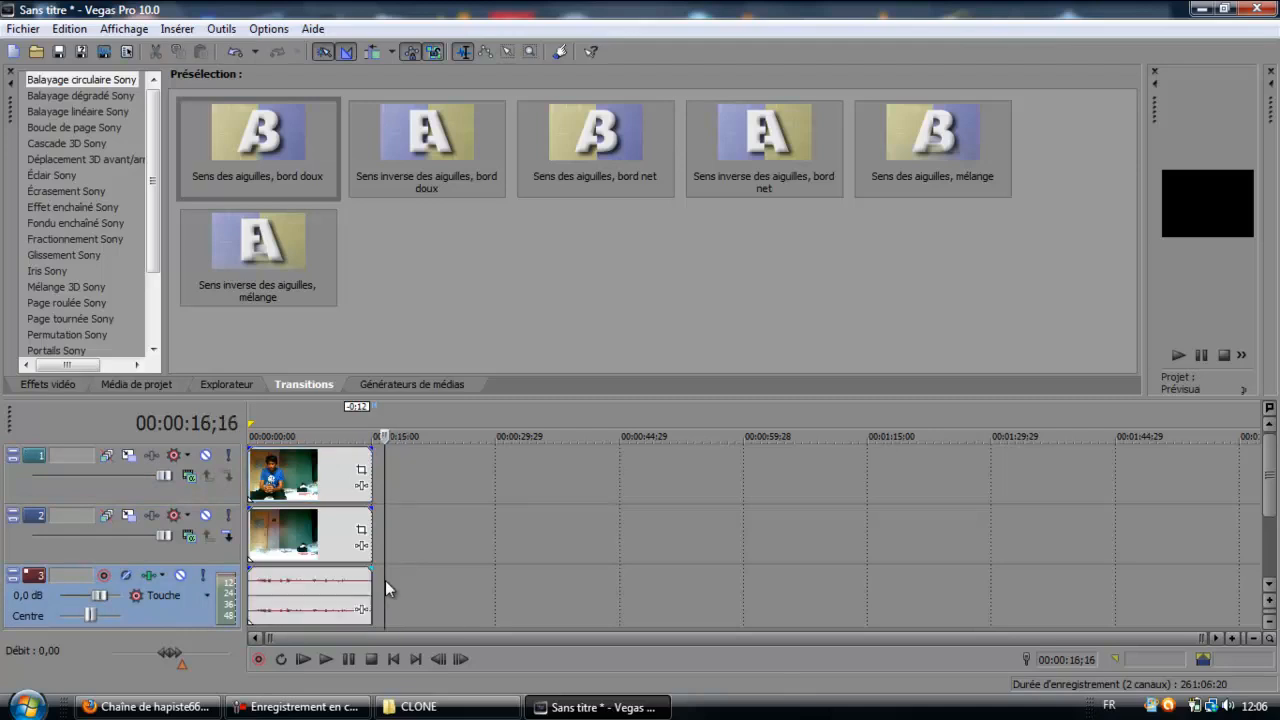
Enlarge the video preview area and return the playhead to the start of the project.
{"action": "left_click_drag", "start_coordinate": [1146, 300], "coordinate": [758, 320]}
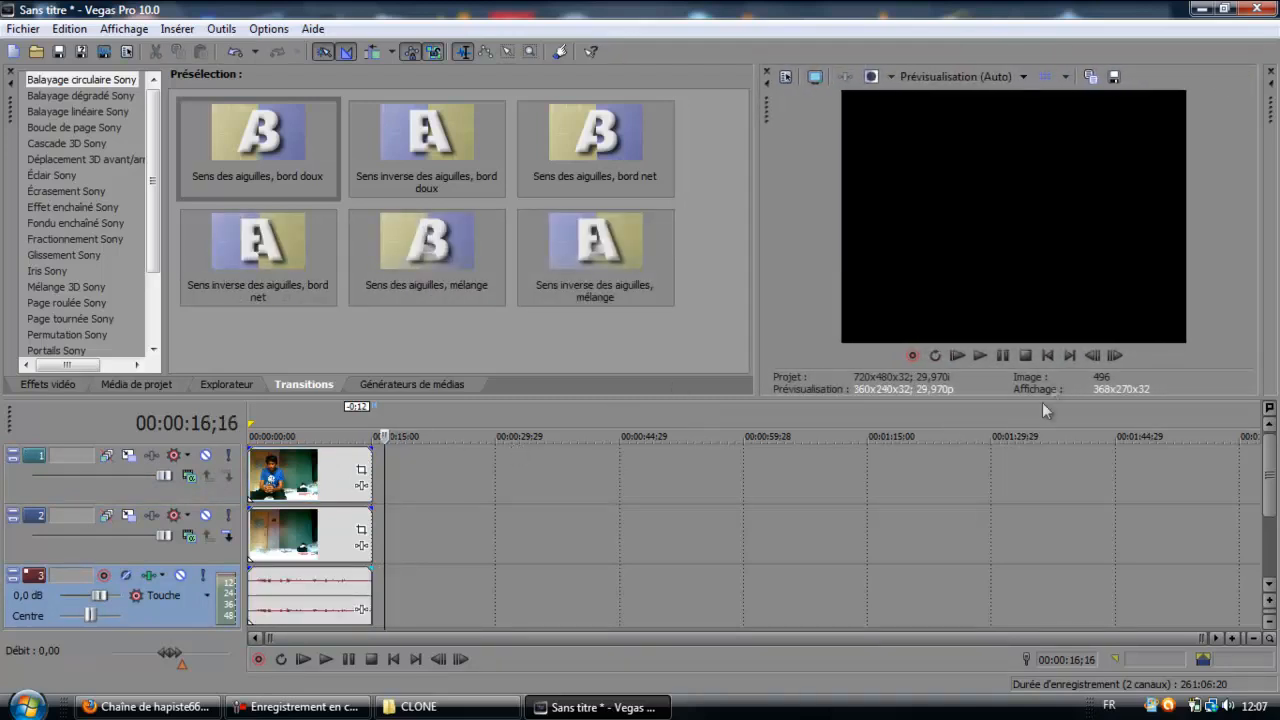
{"action": "left_click", "coordinate": [1047, 355]}
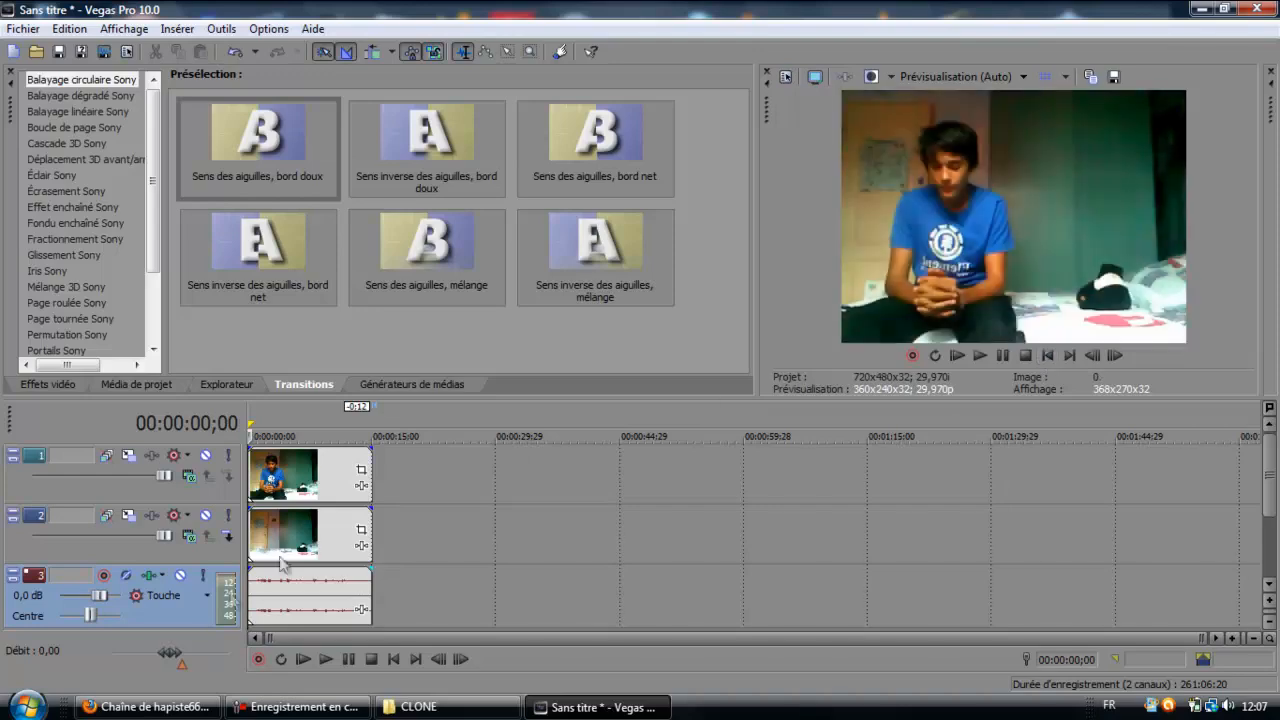
Open the event Pan/Crop settings of the clip on track 1, enlarge their window, and enable the mask.
{"action": "right_click", "coordinate": [341, 475]}
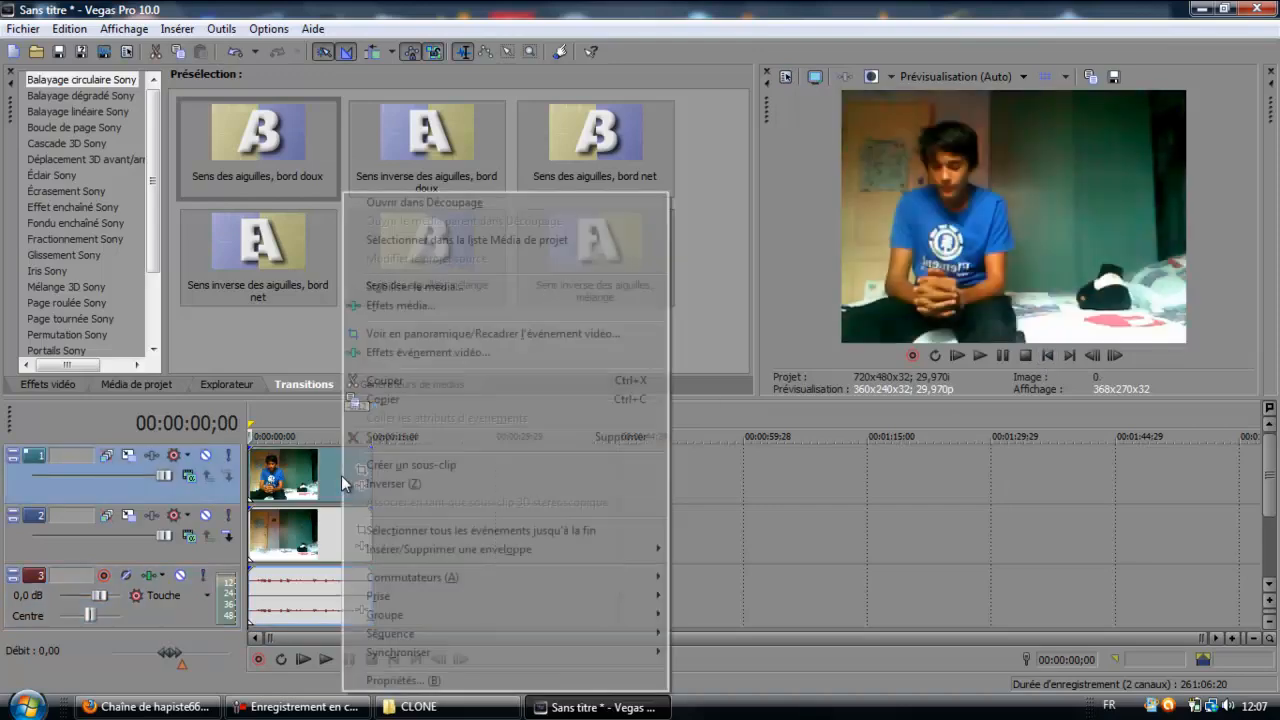
{"action": "left_click", "coordinate": [437, 337]}
{"action": "left_click_drag", "start_coordinate": [519, 113], "coordinate": [737, 40]}
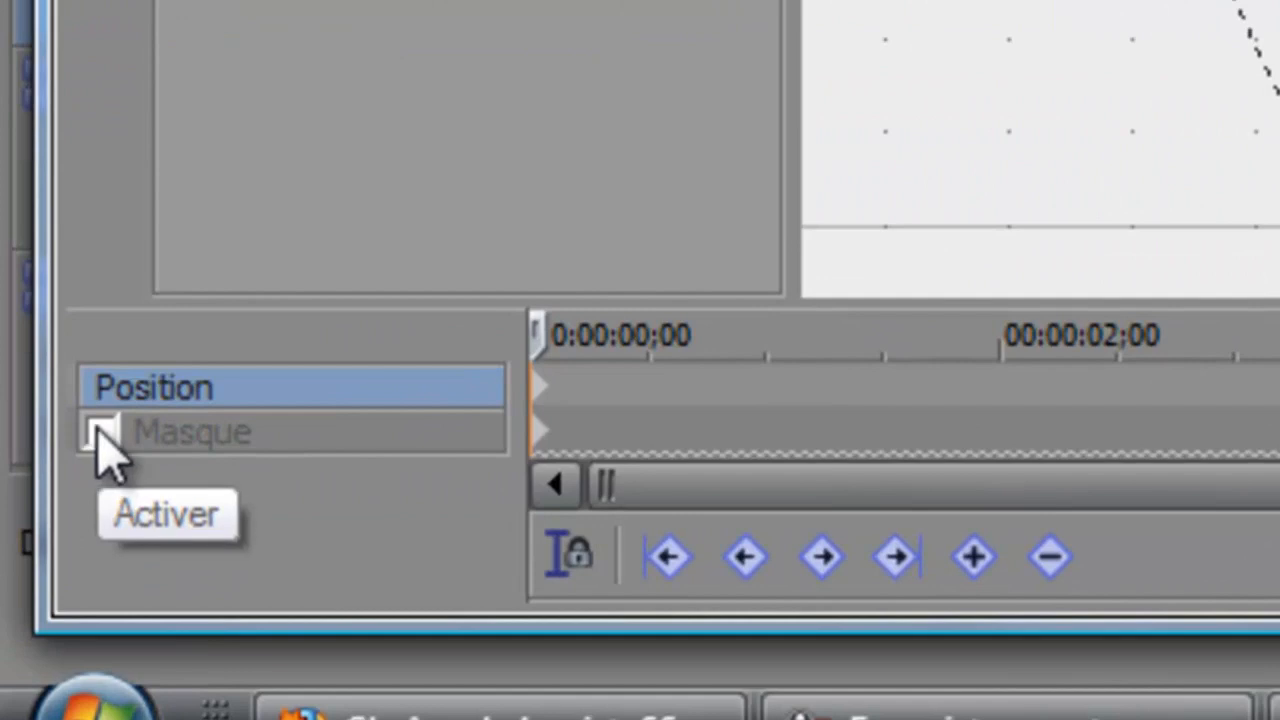
{"action": "left_click", "coordinate": [100, 432]}
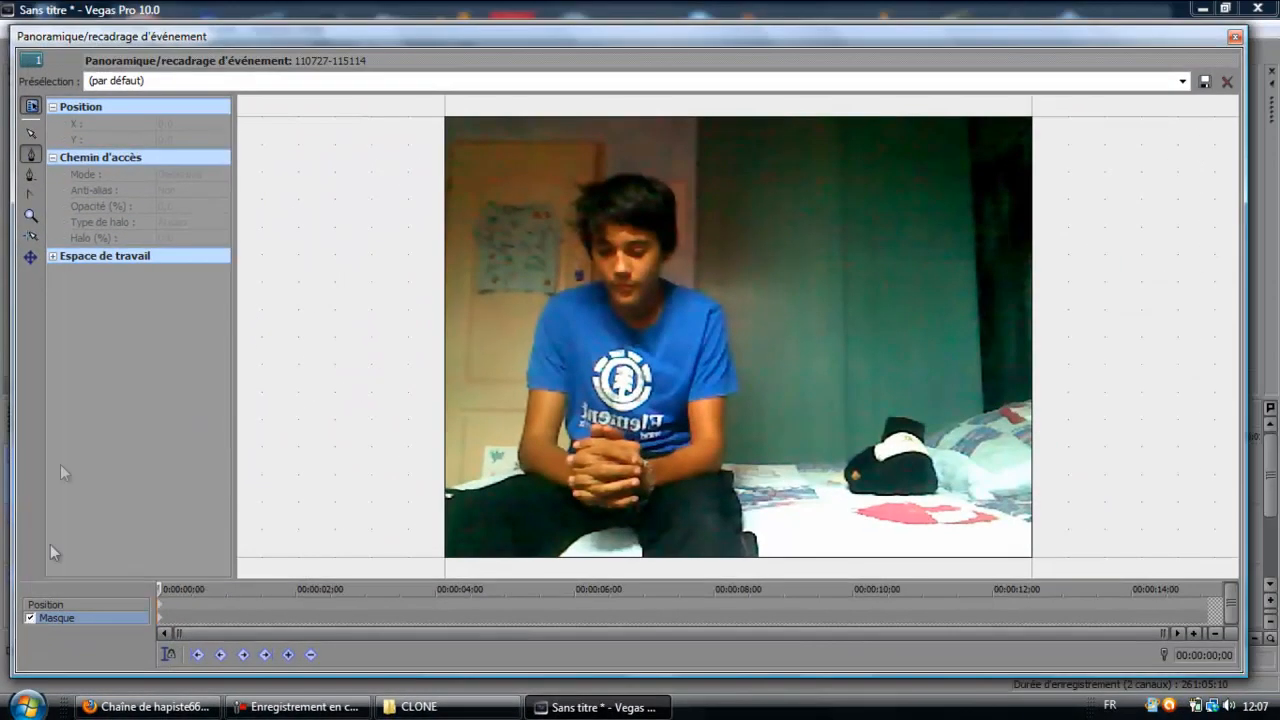
Draw a closed four-point mask around the left part of the frame and the seated person, with its right edge at about X 362.
{"action": "left_click", "coordinate": [32, 155]}
{"action": "left_click", "coordinate": [335, 102]}
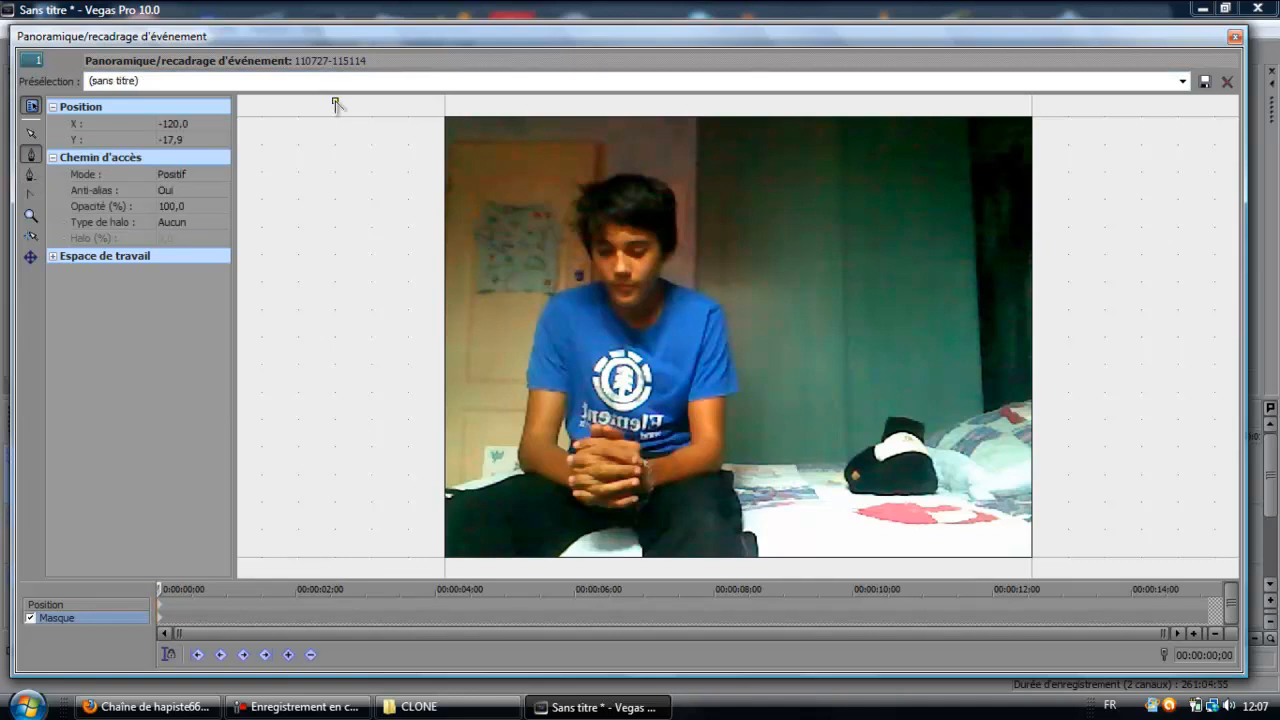
{"action": "left_click", "coordinate": [772, 100]}
{"action": "left_click", "coordinate": [776, 573]}
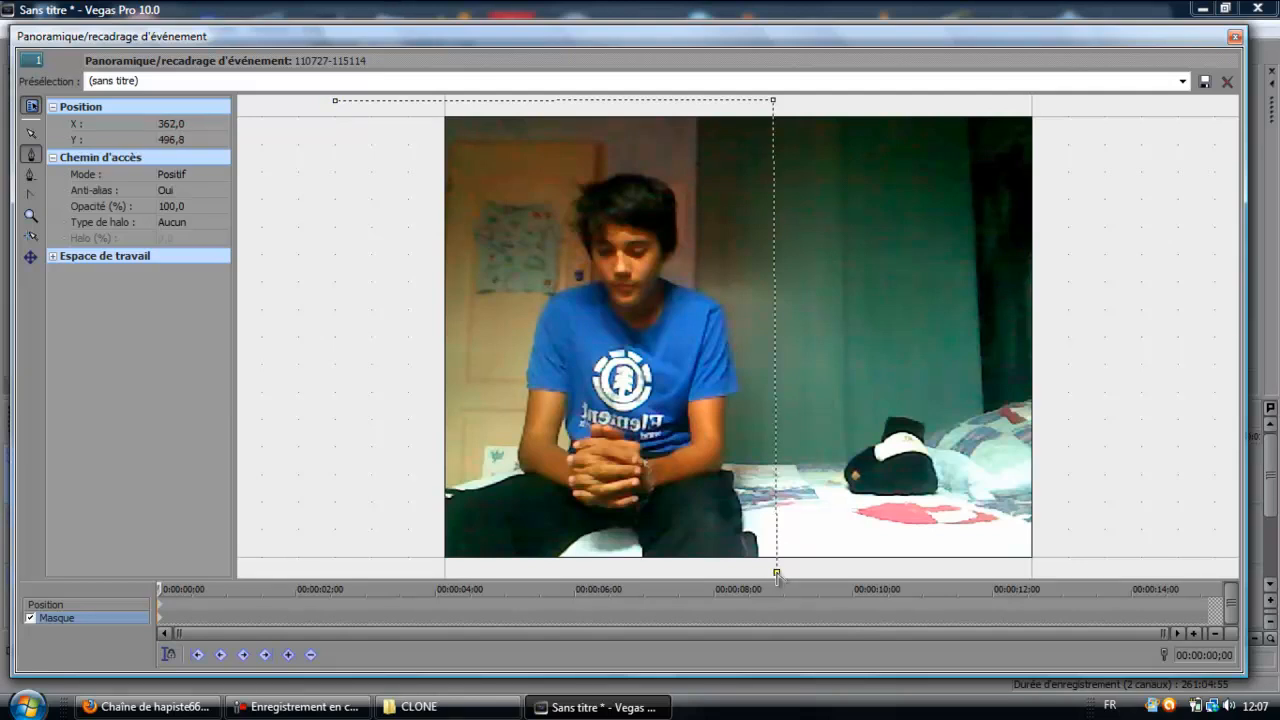
{"action": "left_click", "coordinate": [318, 573]}
{"action": "left_click", "coordinate": [335, 101]}
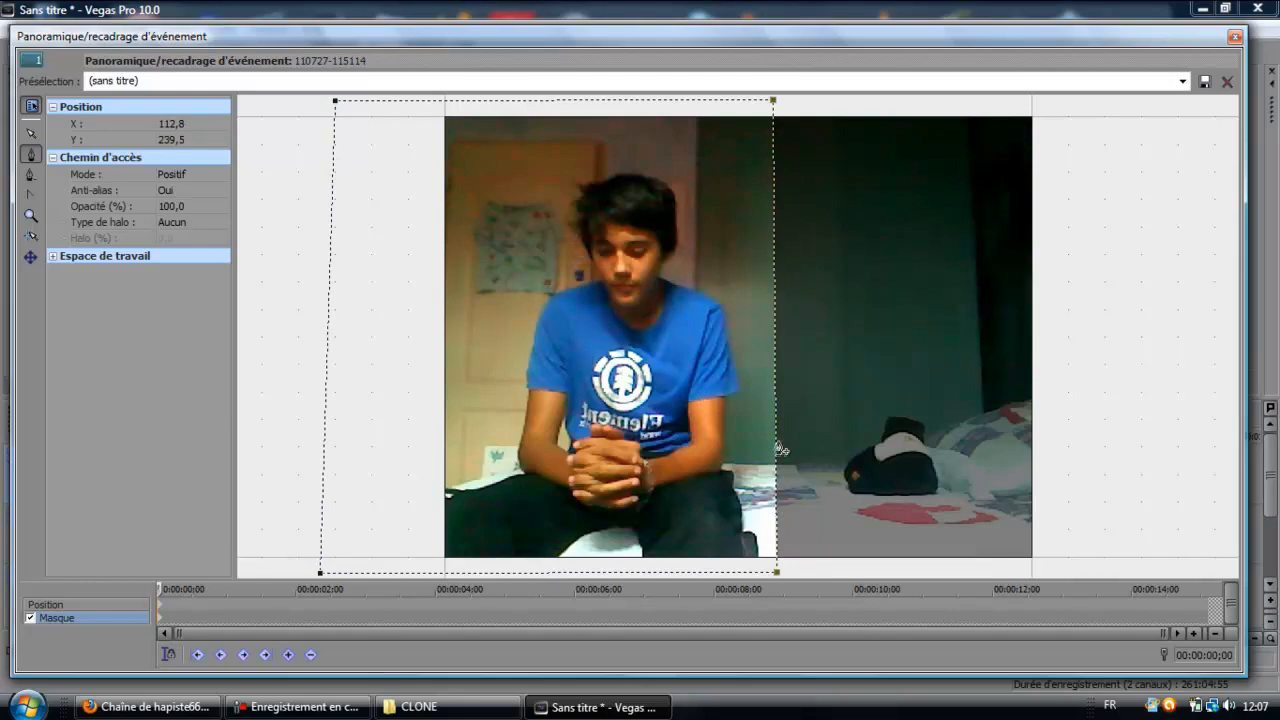
Move the Pan/Crop window aside to check the masked composite in the video preview, and bring the window back.
{"action": "left_click_drag", "start_coordinate": [955, 38], "coordinate": [562, 231]}
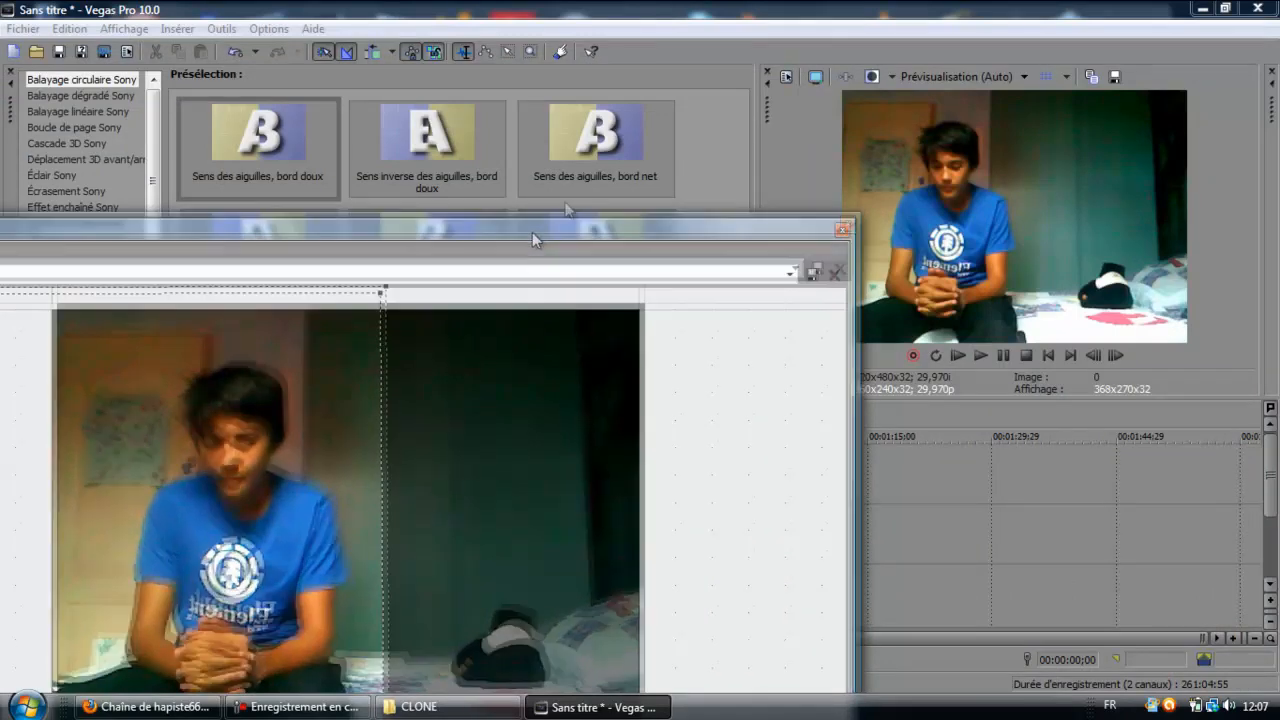
{"action": "left_click_drag", "start_coordinate": [532, 232], "coordinate": [560, 203]}
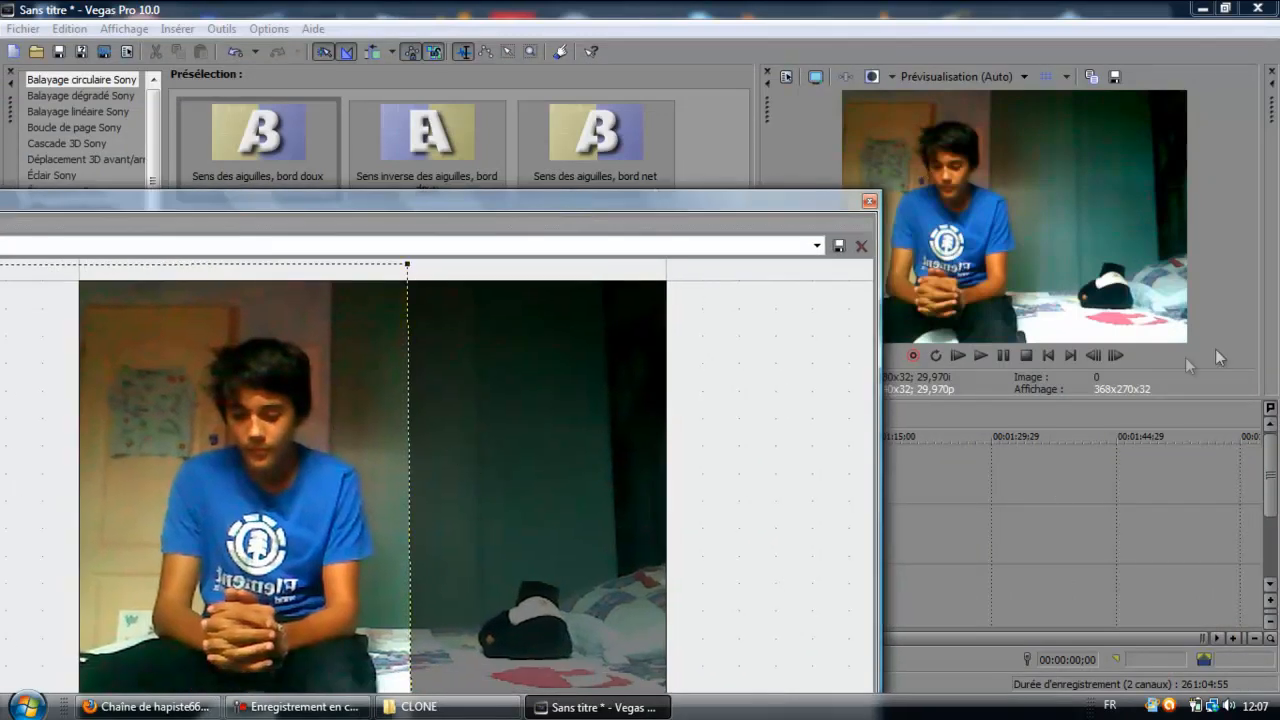
{"action": "left_click_drag", "start_coordinate": [612, 197], "coordinate": [948, 73]}
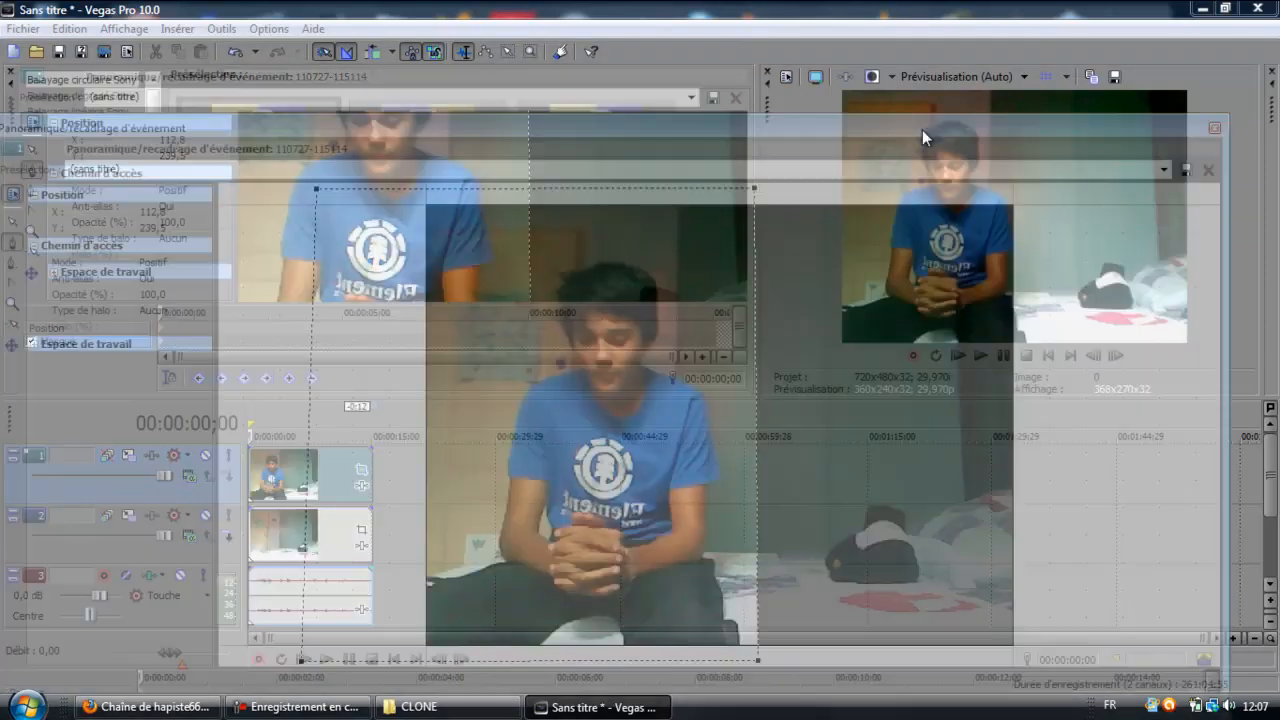
Feather the mask edge on both sides with halo type Les deux and a halo of 29,8 %, and close the Pan/Crop window.
{"action": "left_click_drag", "start_coordinate": [922, 129], "coordinate": [942, 131]}
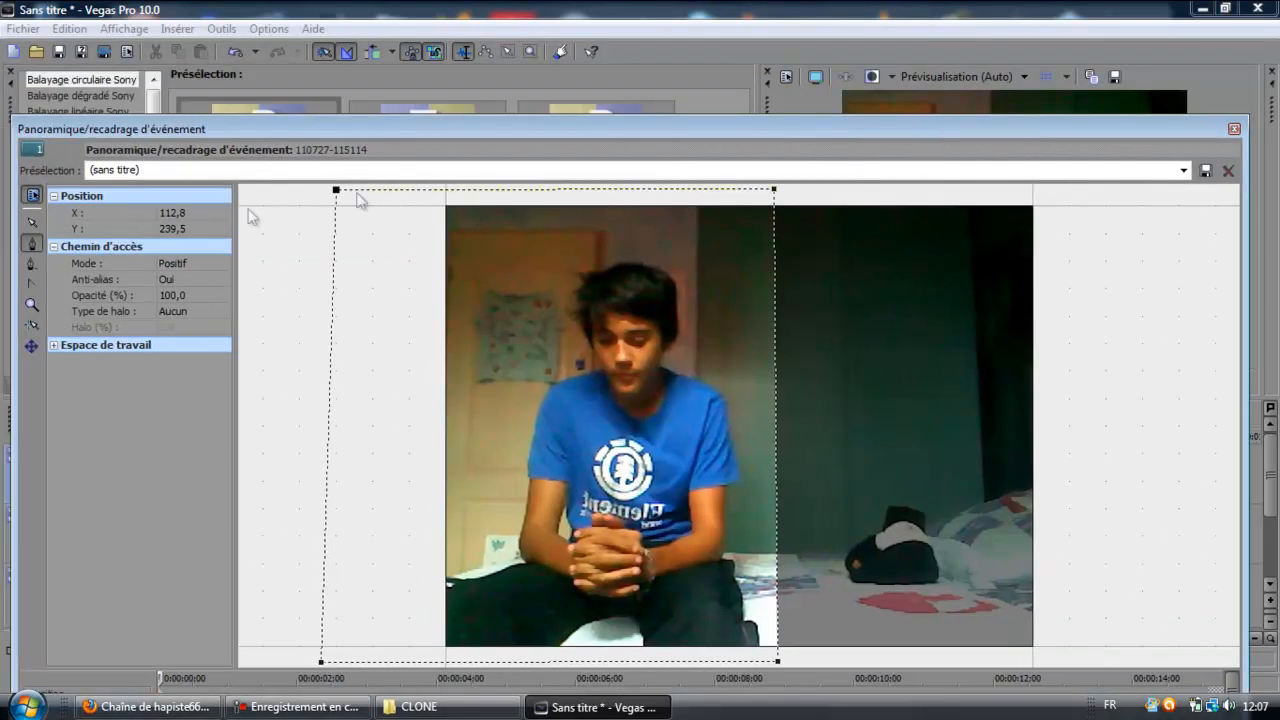
{"action": "left_click", "coordinate": [54, 248]}
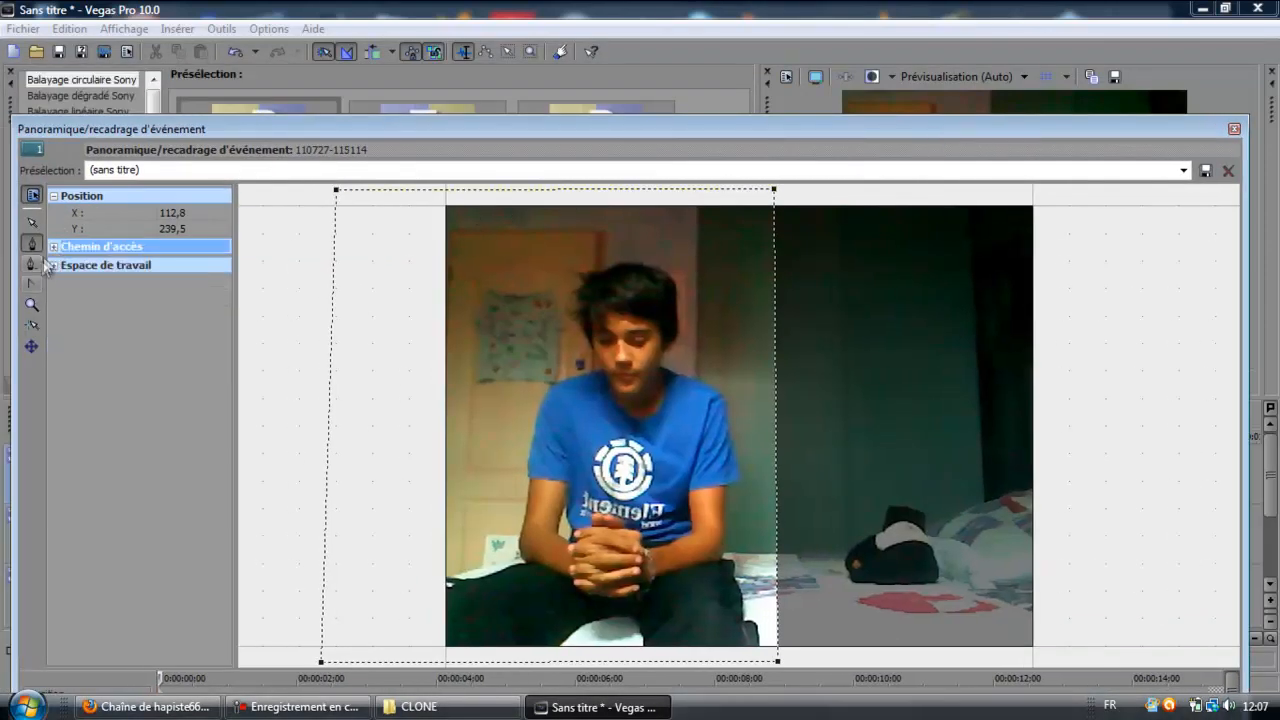
{"action": "left_click", "coordinate": [55, 249]}
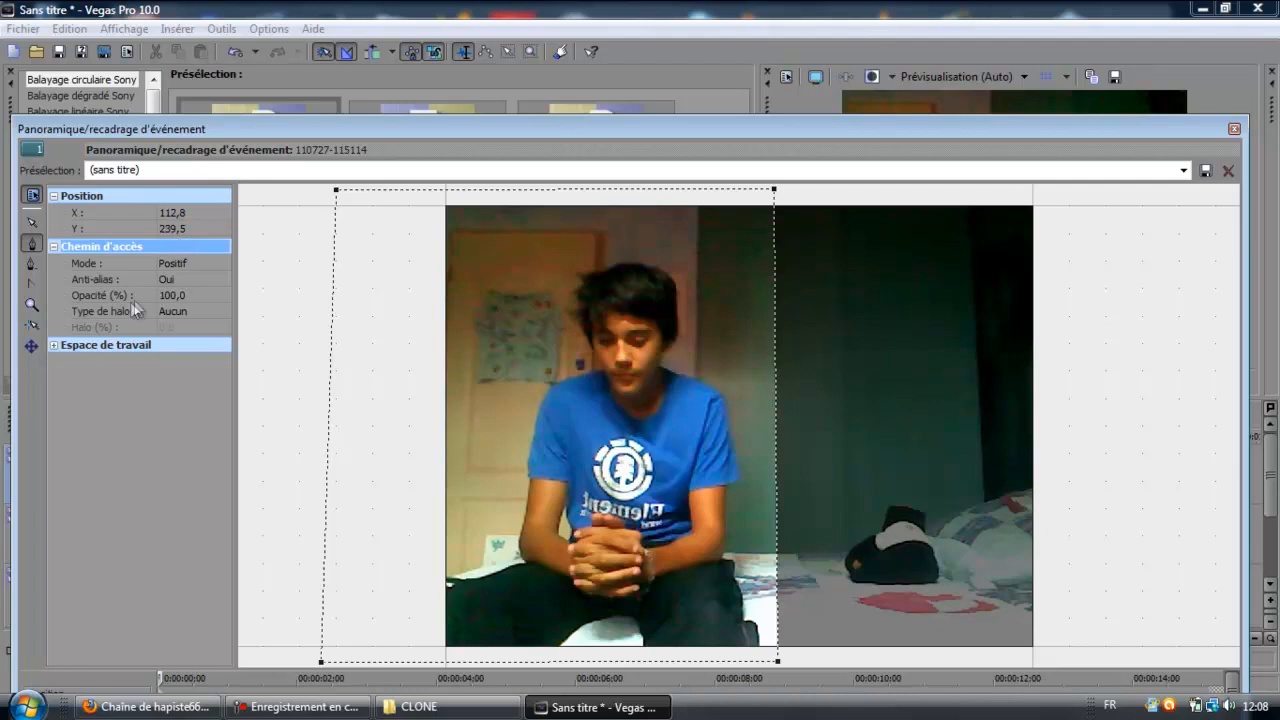
{"action": "left_click", "coordinate": [220, 312]}
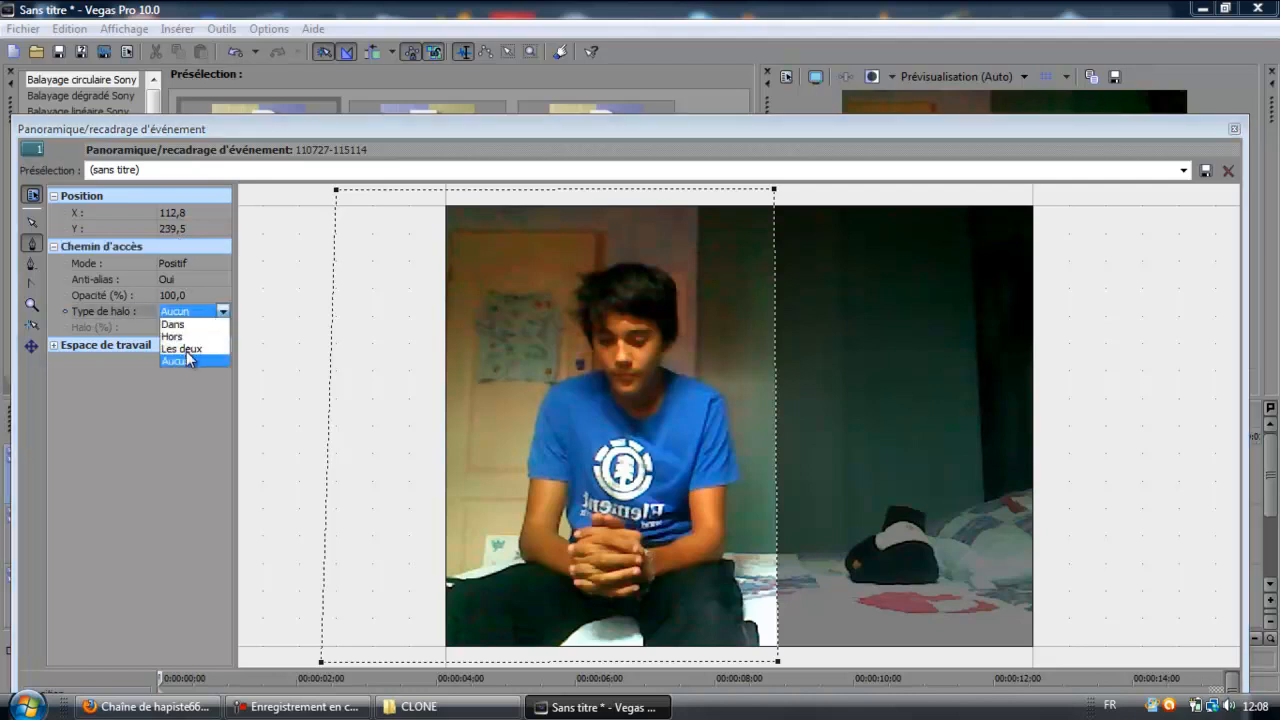
{"action": "left_click", "coordinate": [184, 347]}
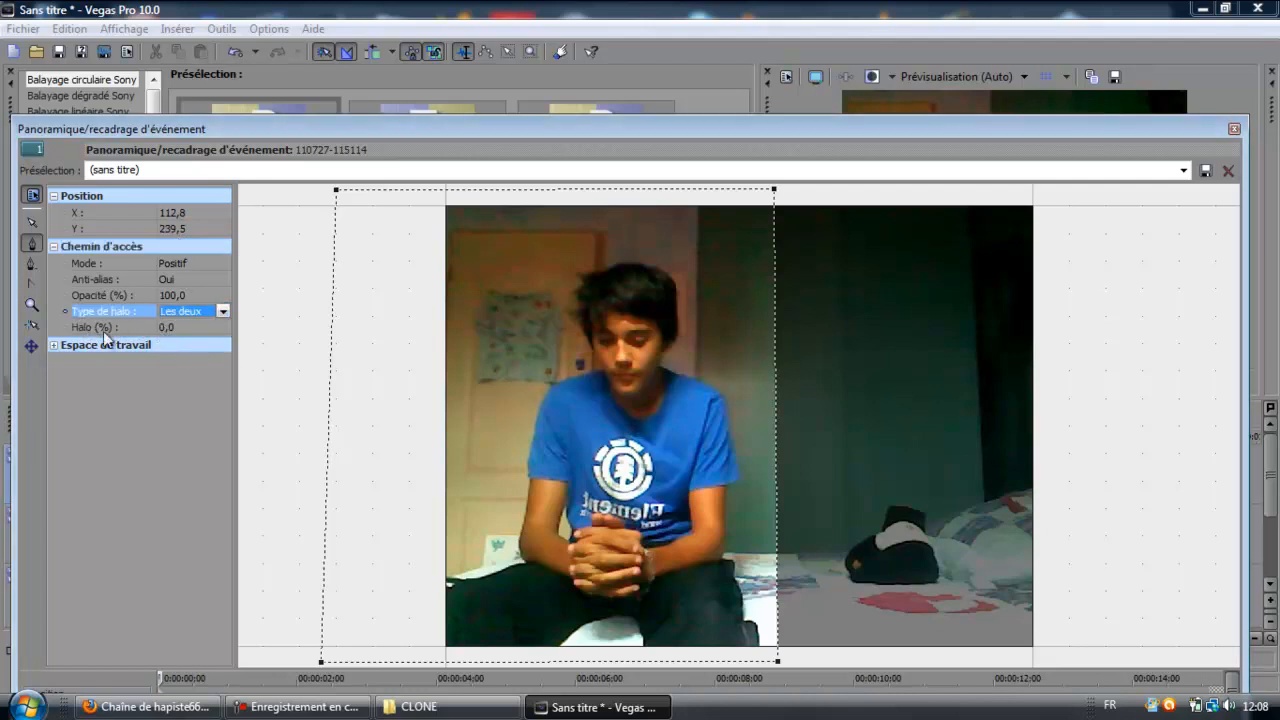
{"action": "left_click", "coordinate": [220, 327]}
{"action": "left_click", "coordinate": [223, 327]}
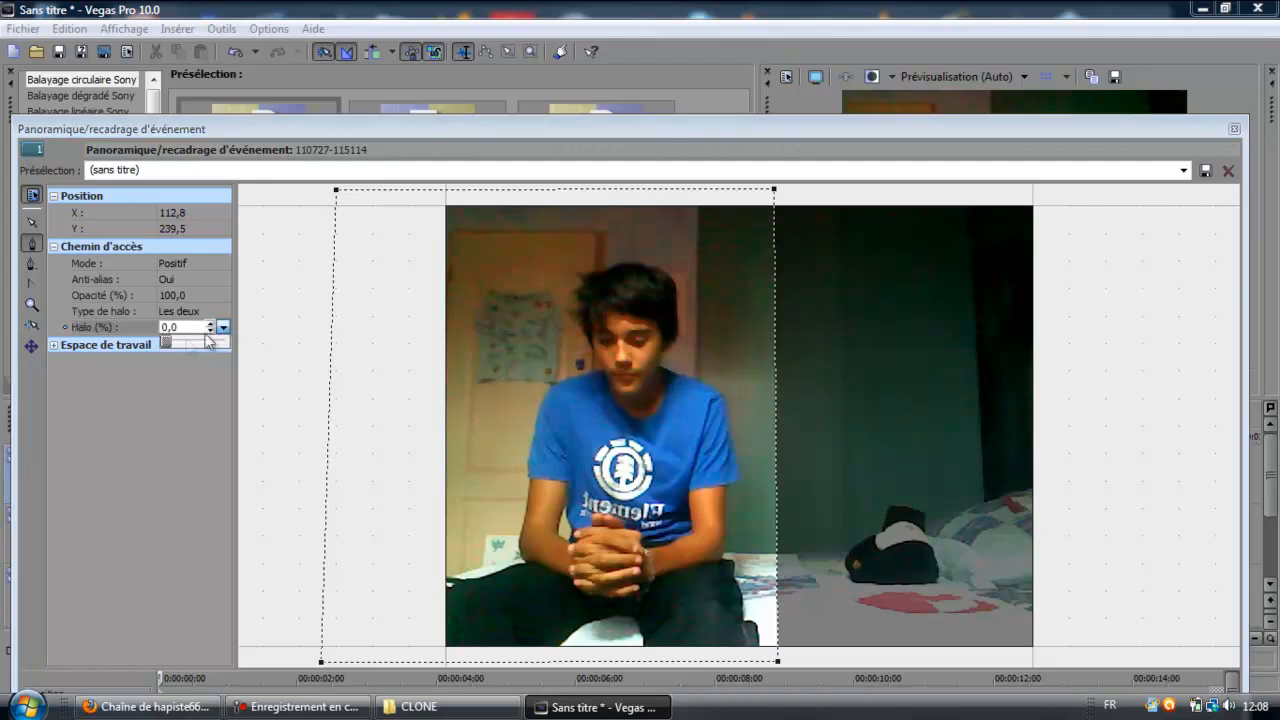
{"action": "left_click_drag", "start_coordinate": [166, 347], "coordinate": [203, 345]}
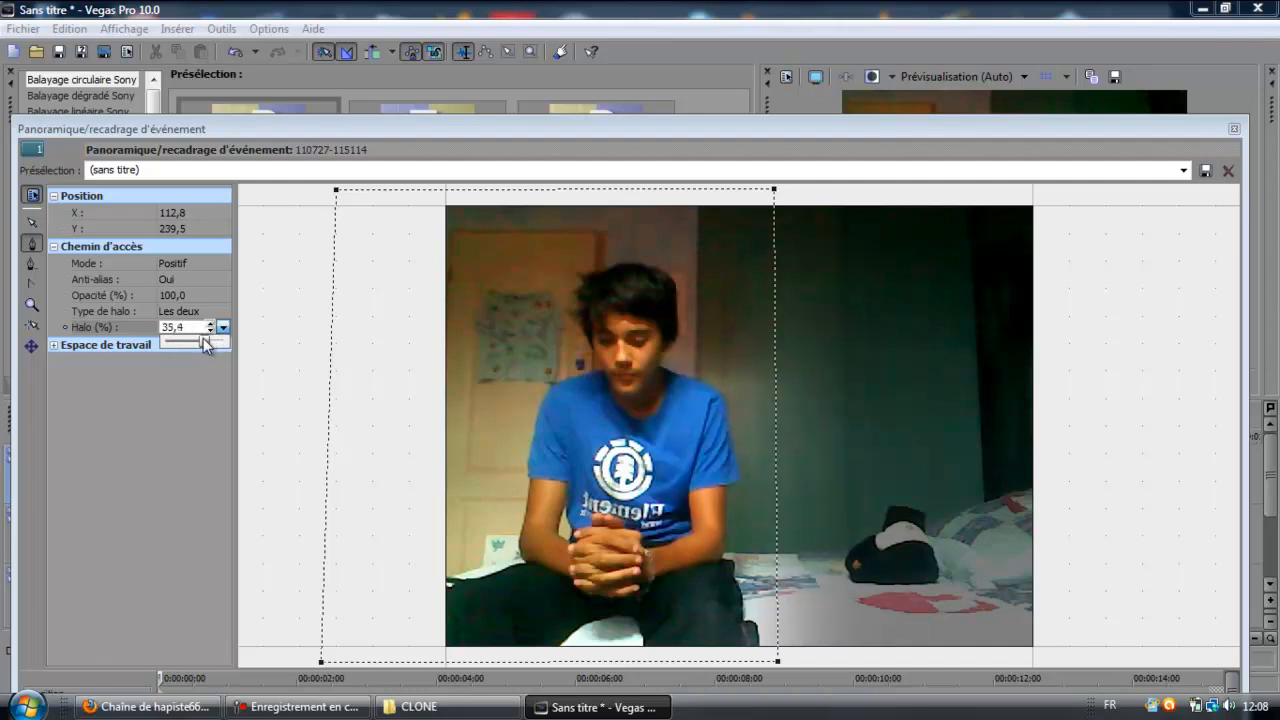
{"action": "left_click", "coordinate": [1234, 130]}
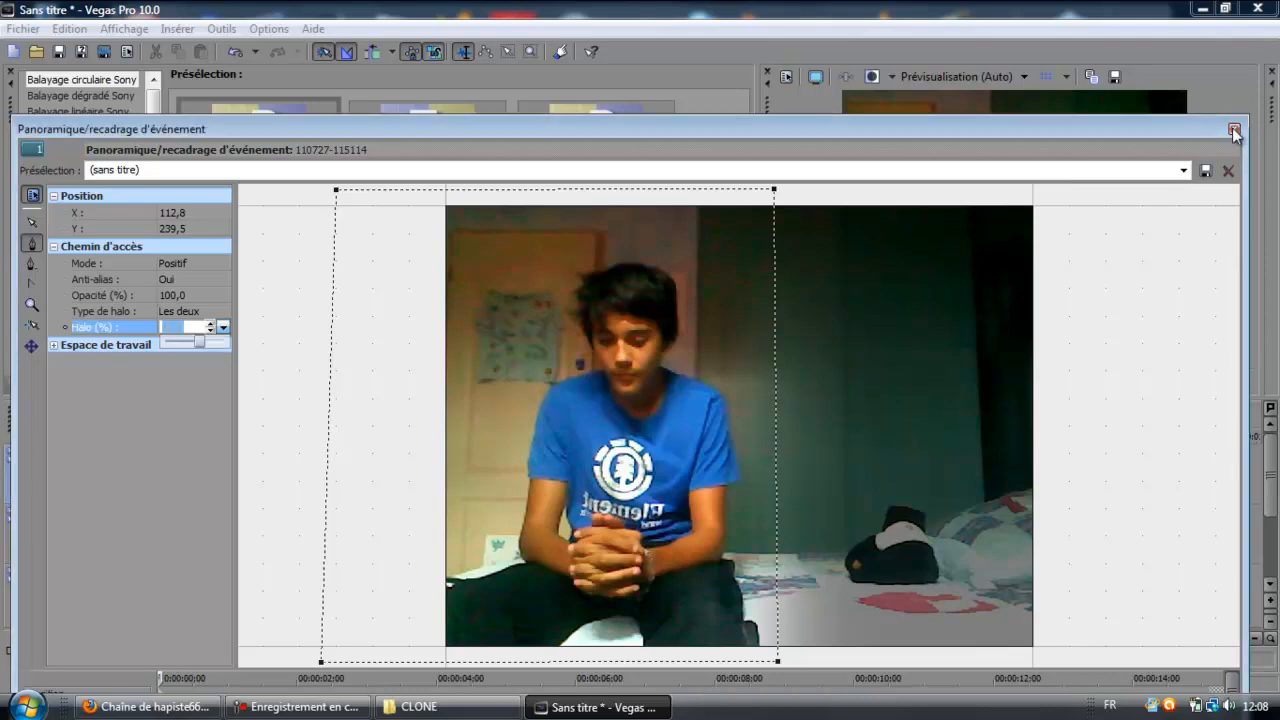
Play the composite in the video preview to check the feathered mask, pausing and resuming along the first seven seconds.
{"action": "left_click", "coordinate": [980, 355]}
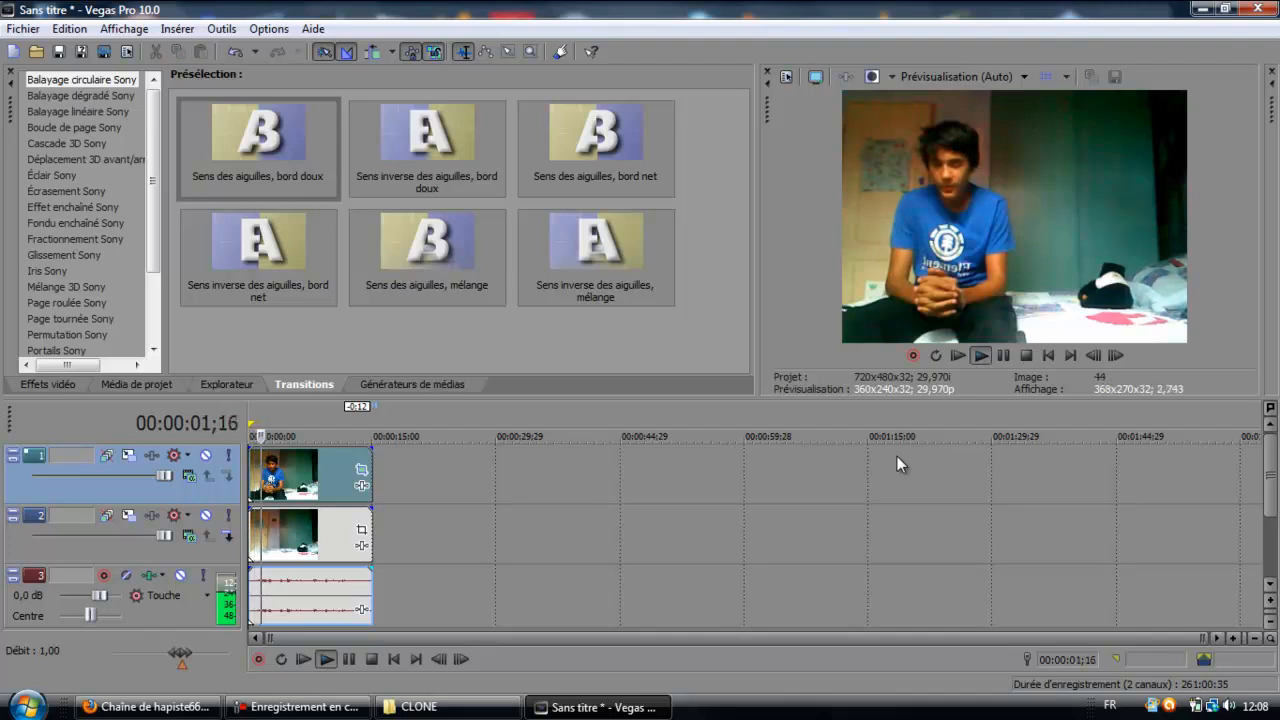
{"action": "left_click", "coordinate": [1005, 356]}
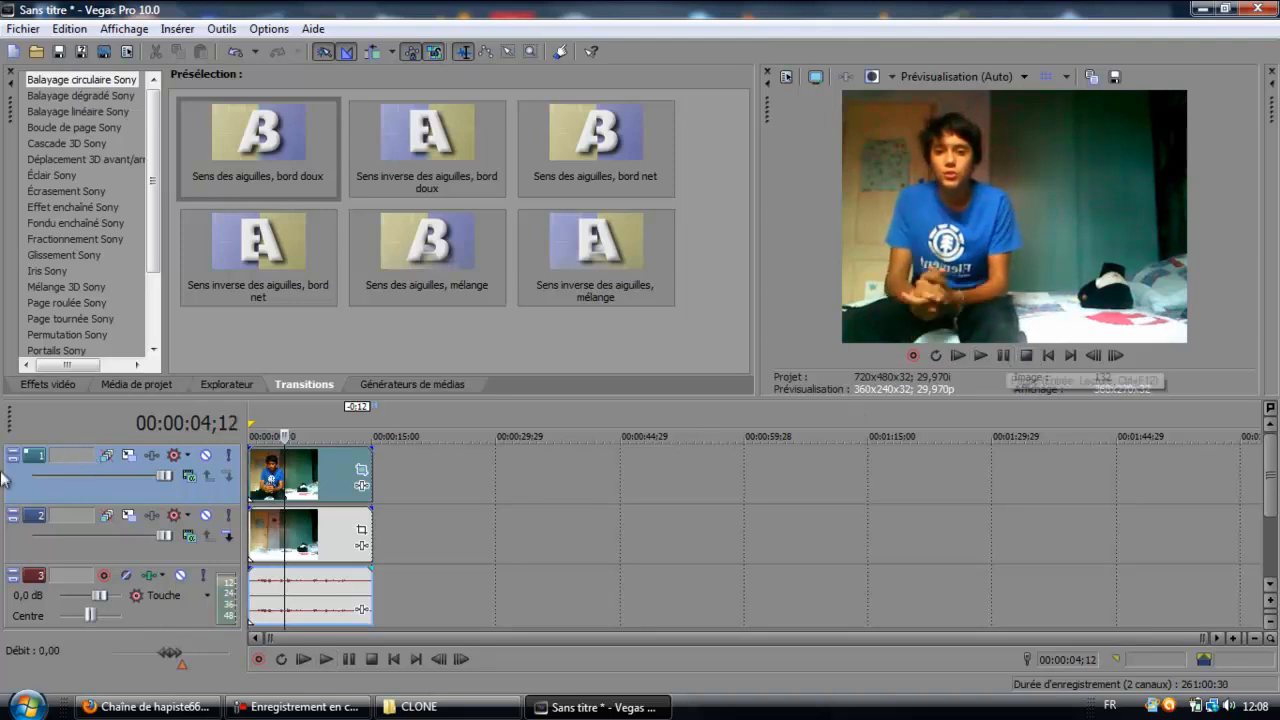
{"action": "key", "text": "space"}
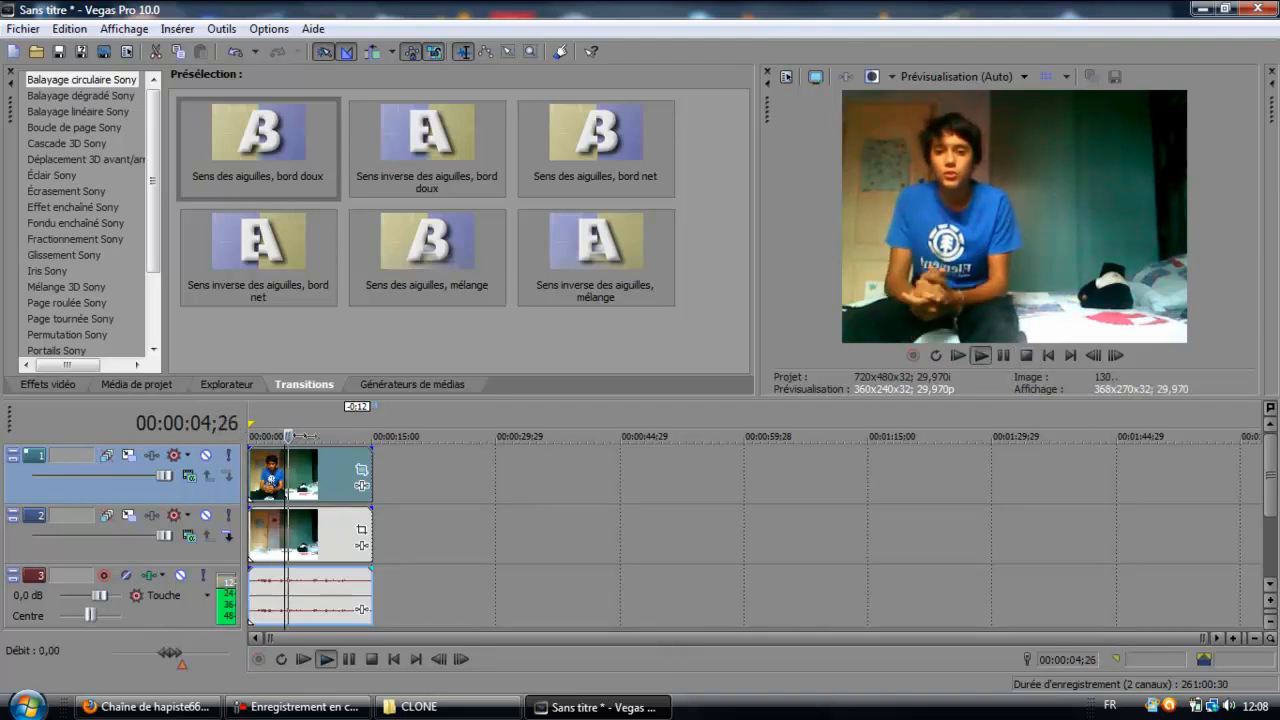
{"action": "key", "text": "space"}
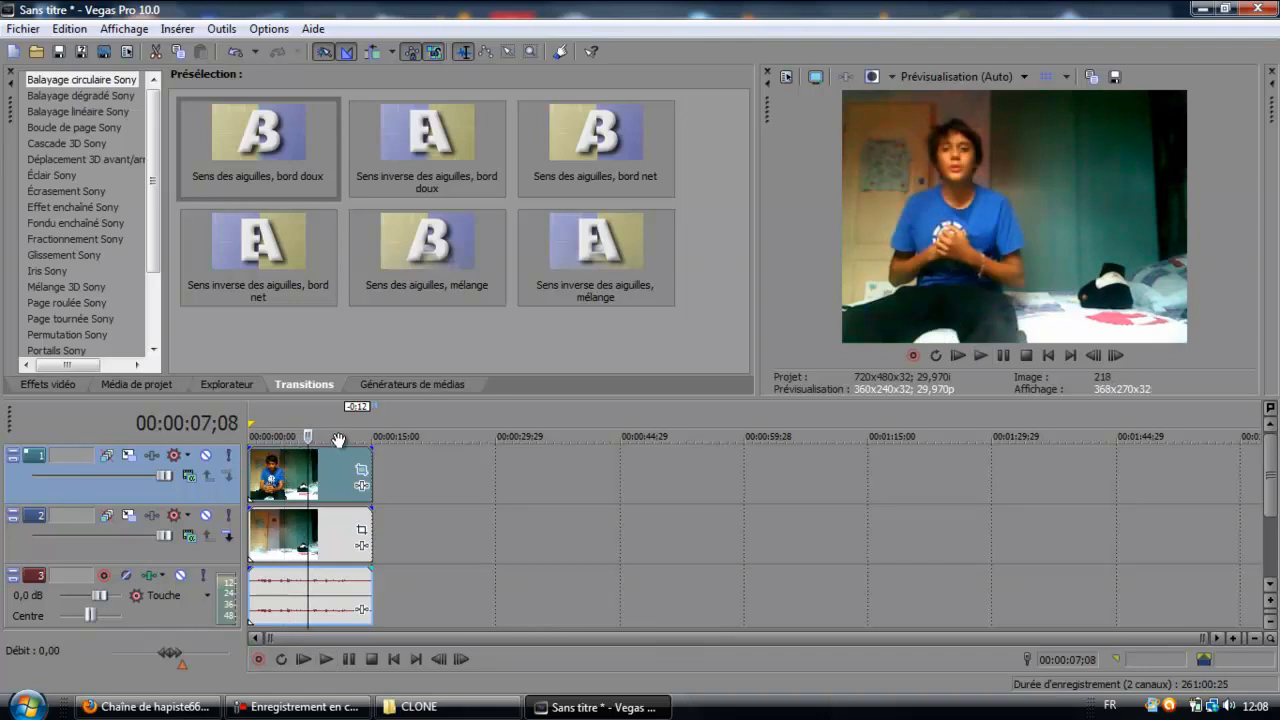
{"action": "key", "text": "space"}
{"action": "key", "text": "space"}
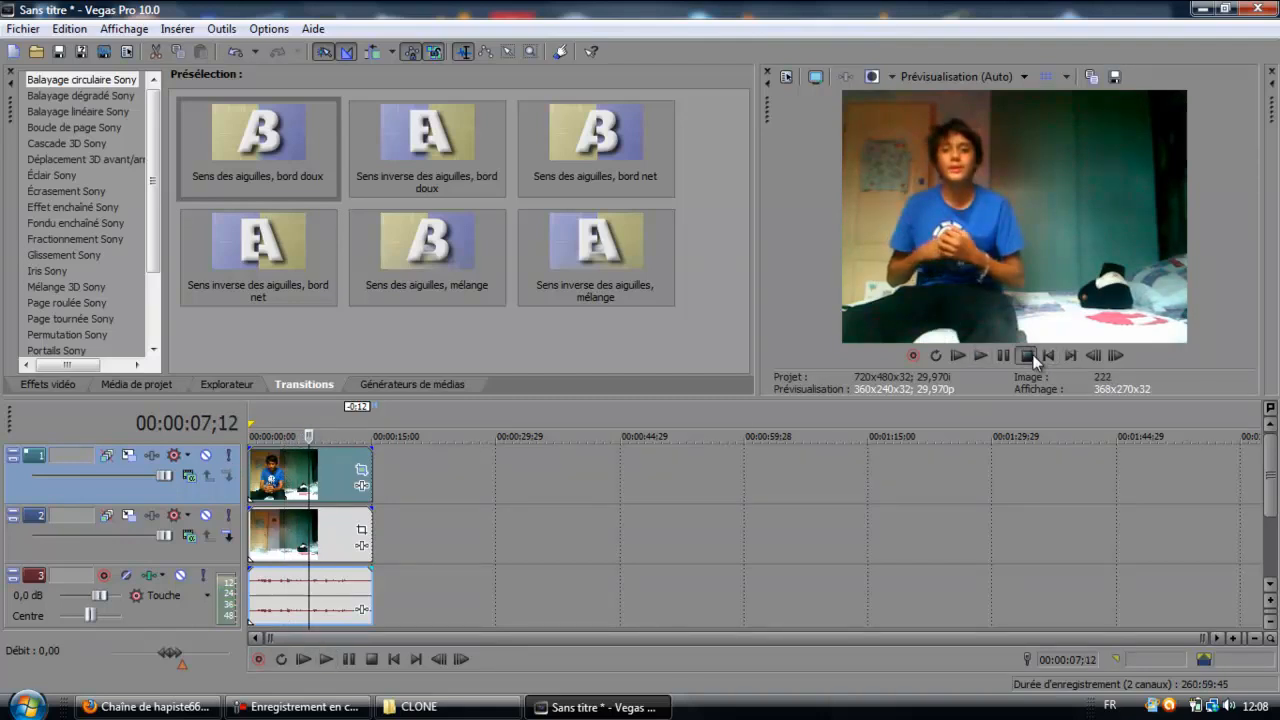